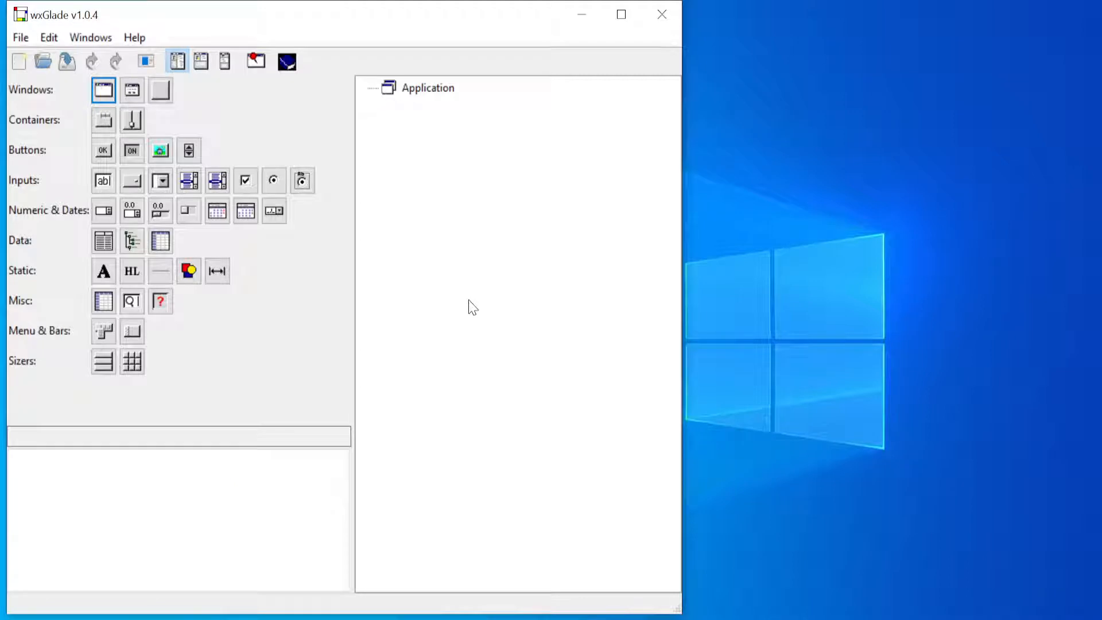
- Start saving the project and copy the path of the wxGlade Output folder from File Explorer
{"action": "left_click", "coordinate": [67, 62]}
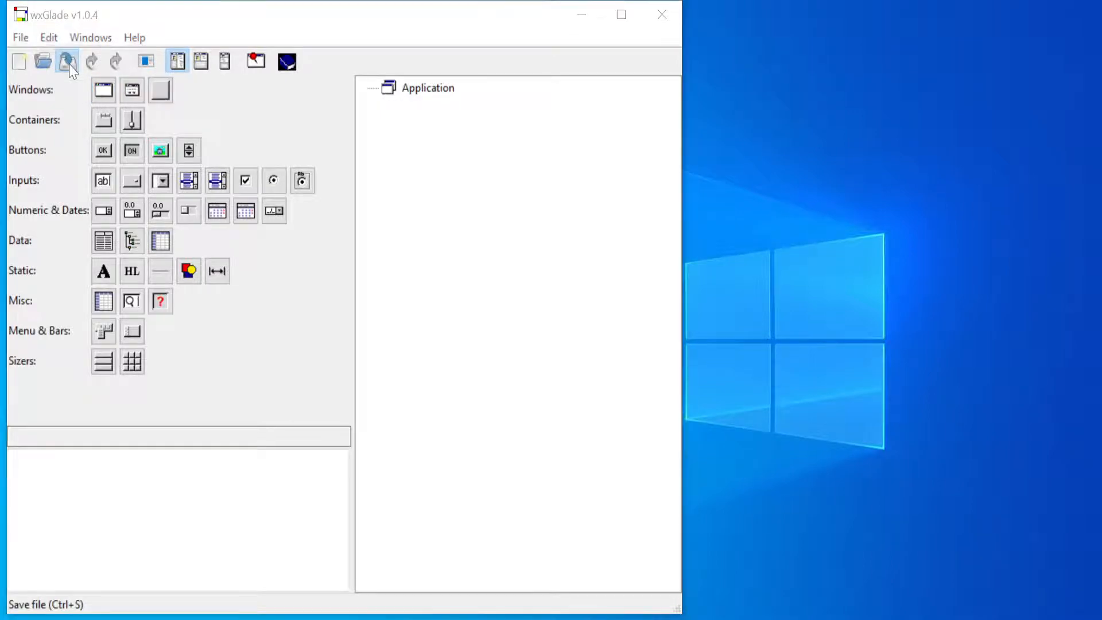
{"action": "left_click", "coordinate": [463, 619]}
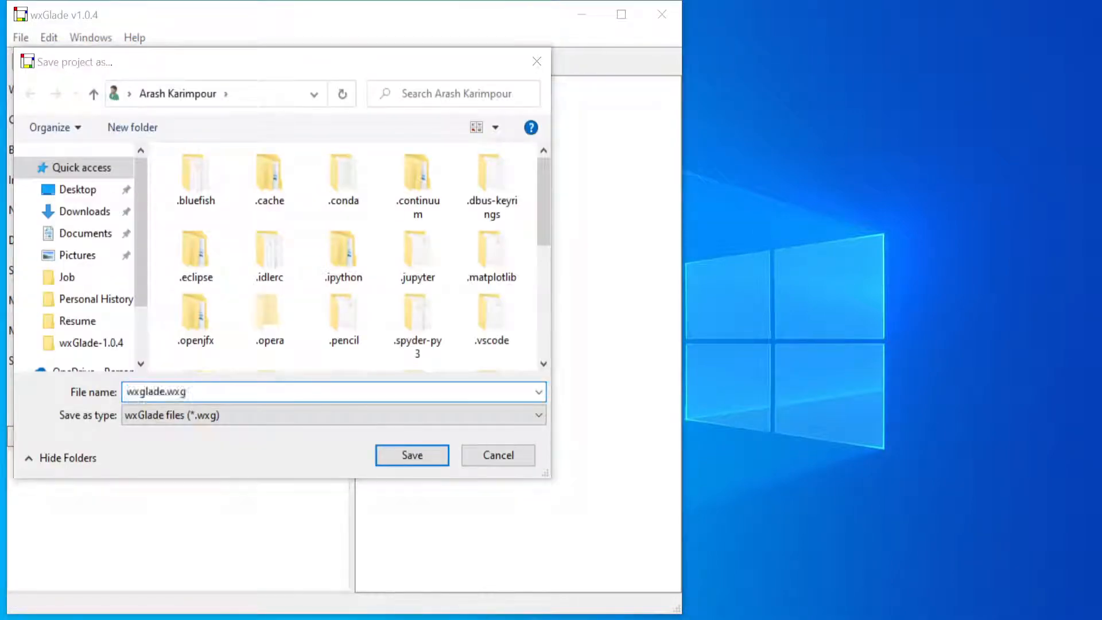
{"action": "left_click", "coordinate": [536, 144]}
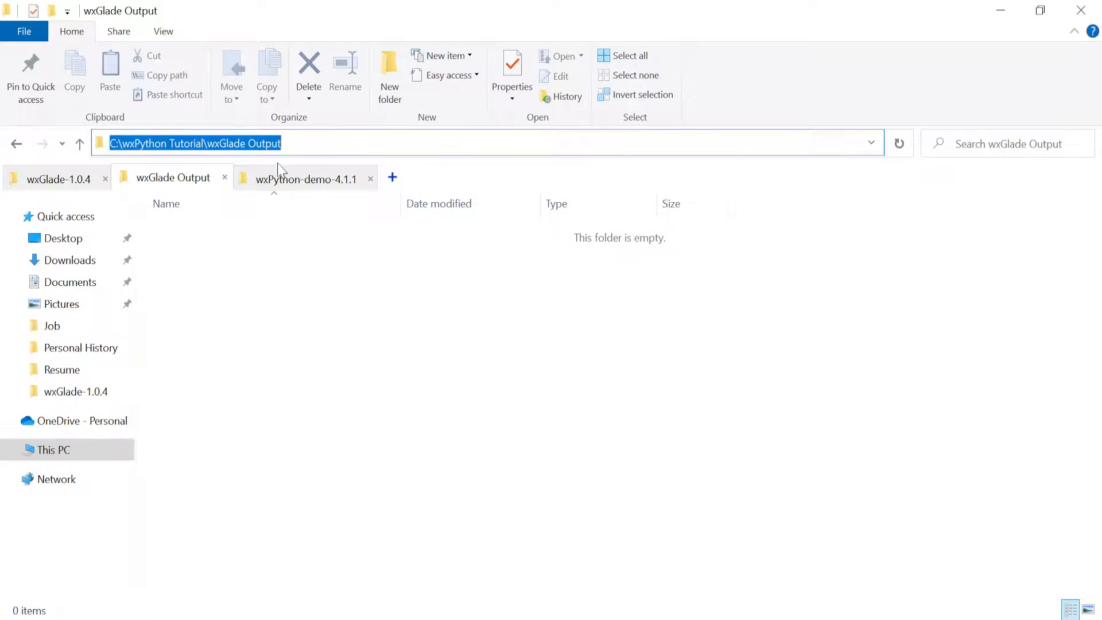
{"action": "right_click", "coordinate": [100, 144]}
{"action": "left_click", "coordinate": [199, 191]}
{"action": "left_click", "coordinate": [733, 619]}
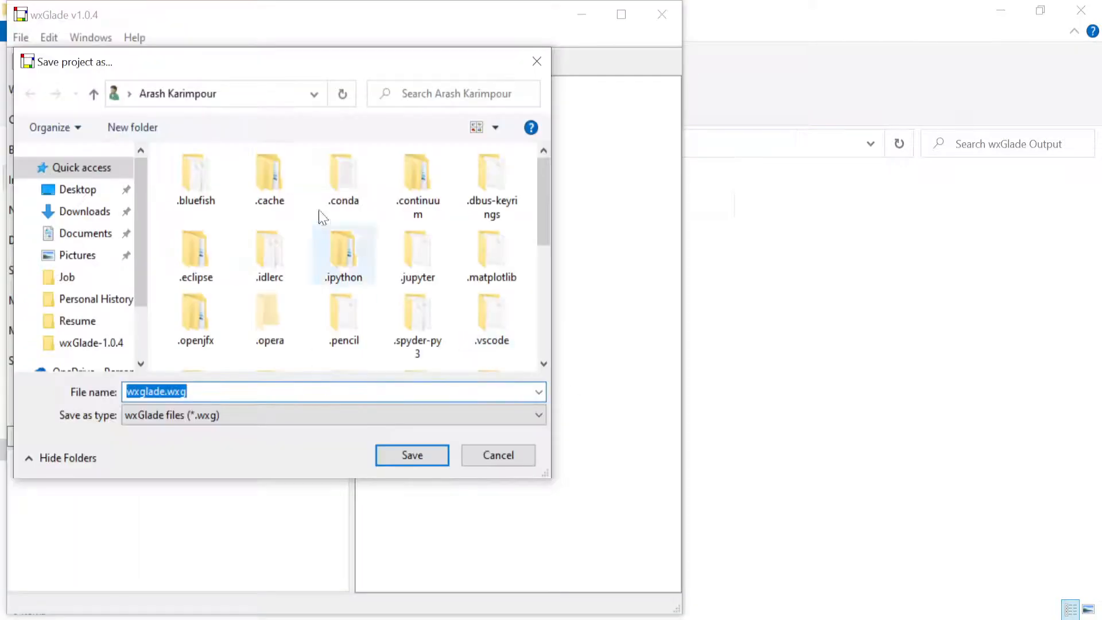
- Enter C:\wxPython Tutorial\wxGlade Output as the save location, save the project as wxglade.wxg, and put File Explorer away
{"action": "left_click", "coordinate": [261, 101]}
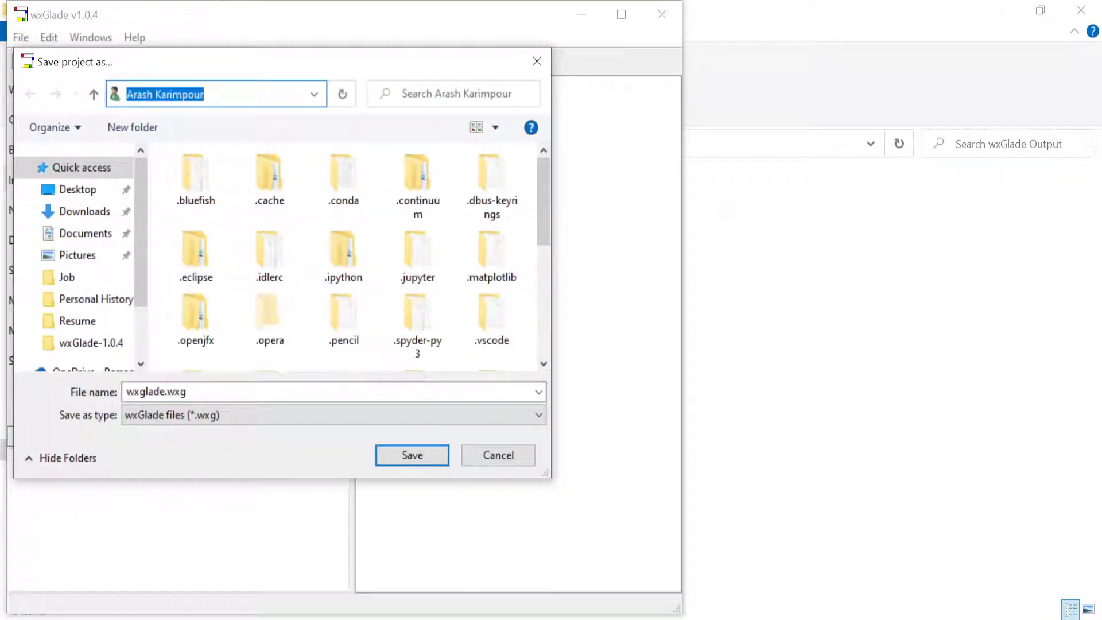
{"action": "key", "text": "ctrl+v"}
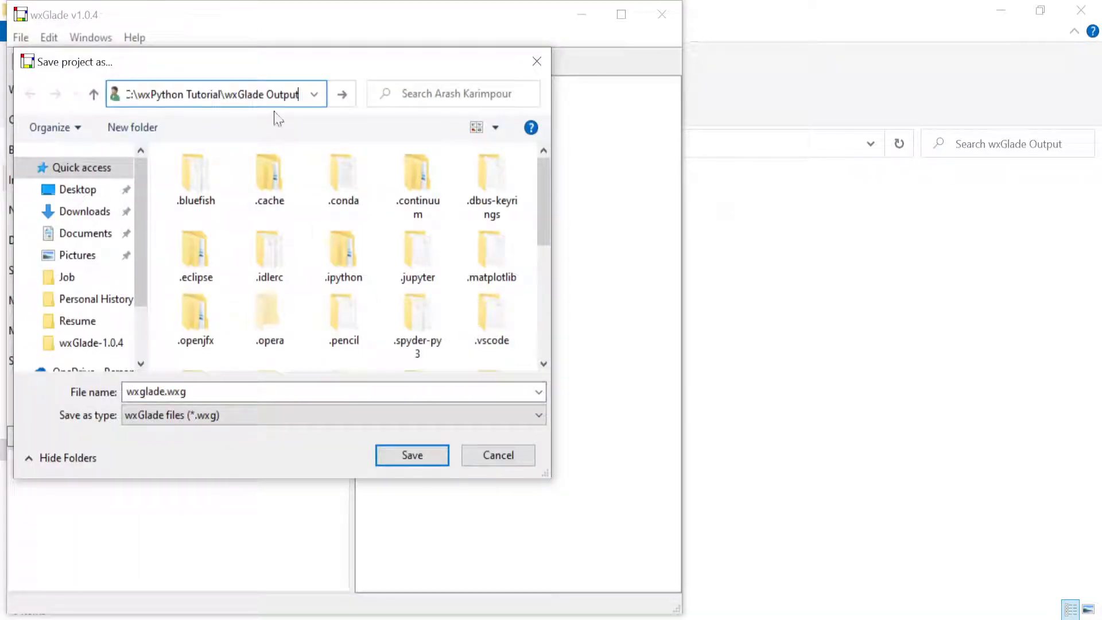
{"action": "left_click", "coordinate": [433, 463]}
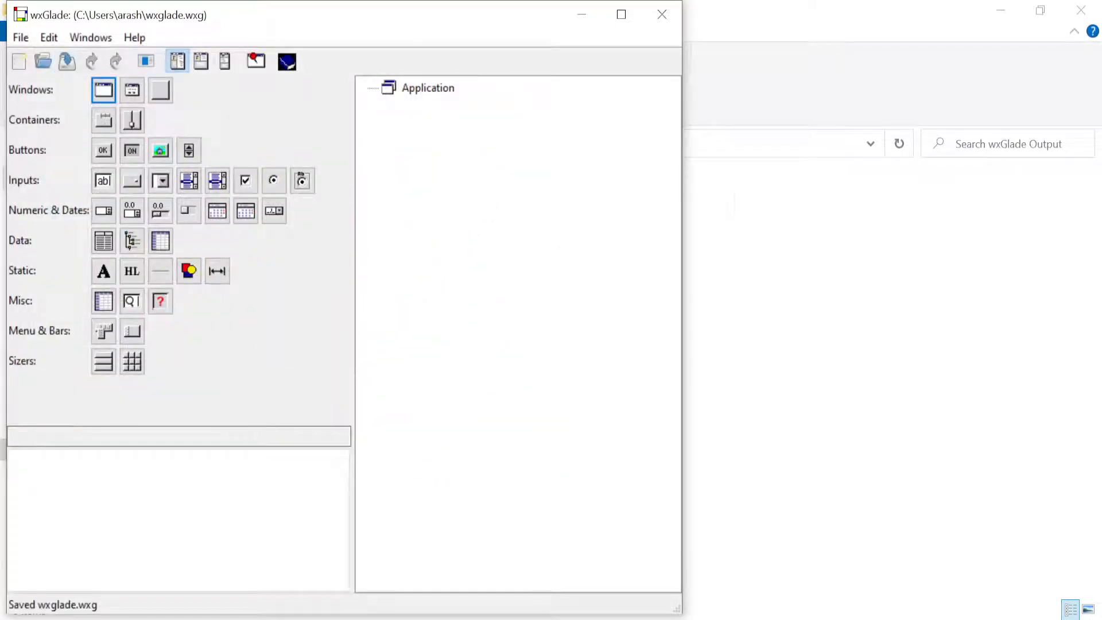
{"action": "left_click", "coordinate": [1001, 11]}
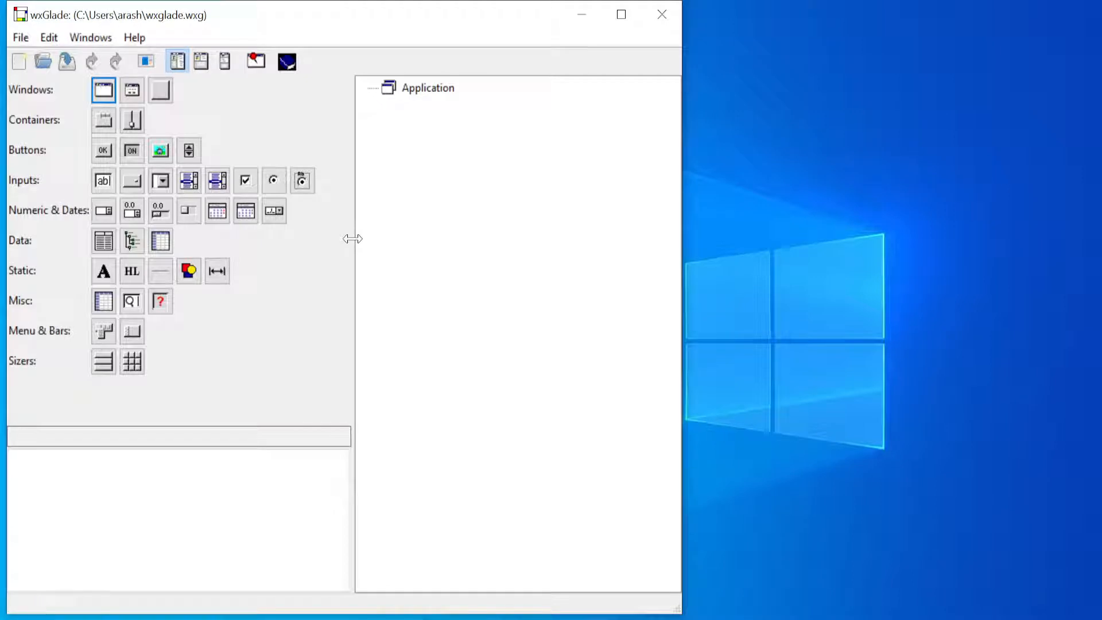
- Review the application's properties, including its code-generation language and target version
{"action": "left_click", "coordinate": [102, 93]}
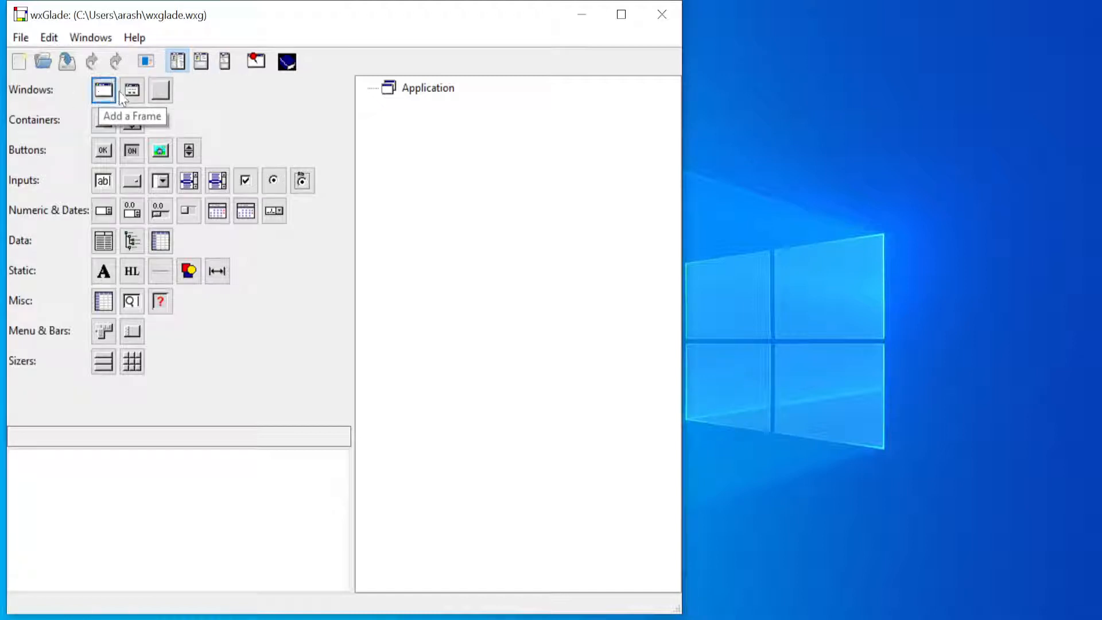
{"action": "left_click", "coordinate": [425, 87]}
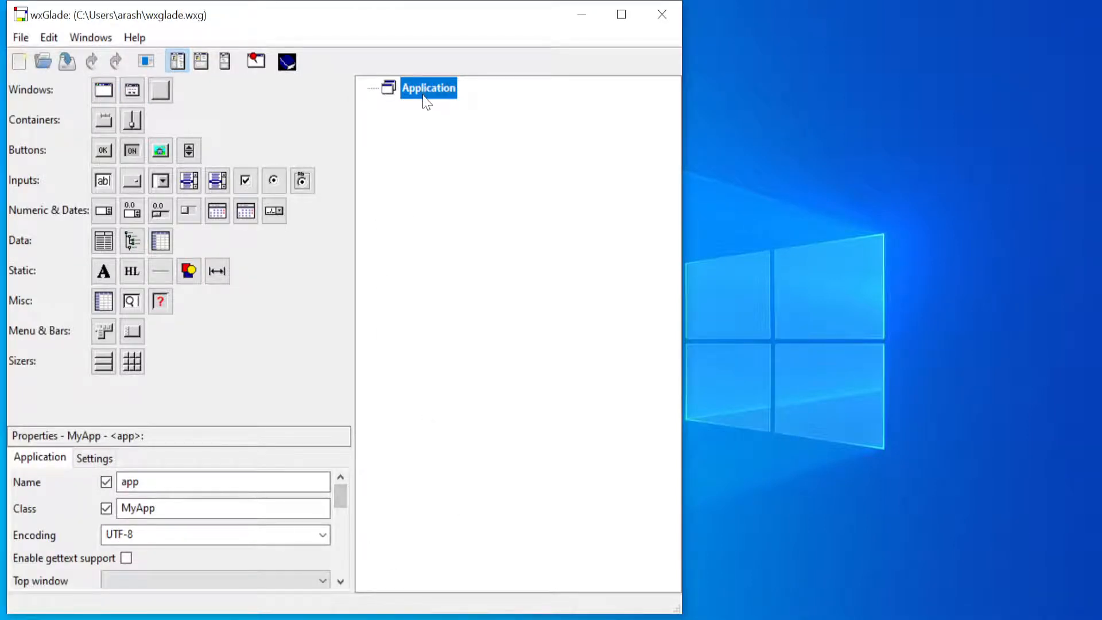
{"action": "left_click_drag", "start_coordinate": [341, 503], "coordinate": [343, 539]}
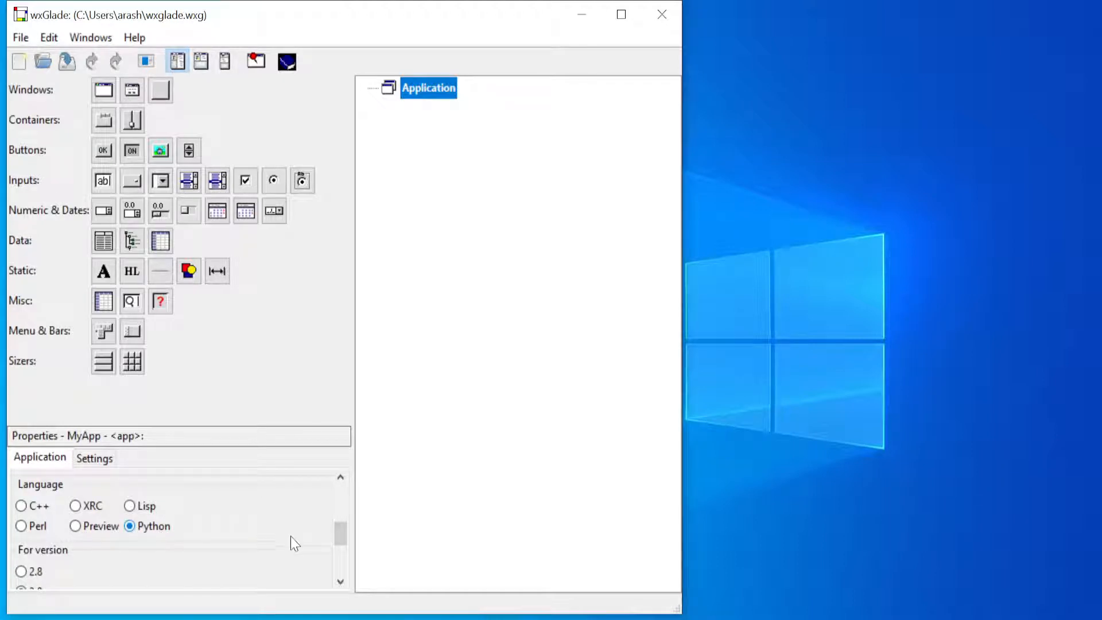
{"action": "left_click_drag", "start_coordinate": [343, 537], "coordinate": [343, 543]}
{"action": "left_click", "coordinate": [23, 556]}
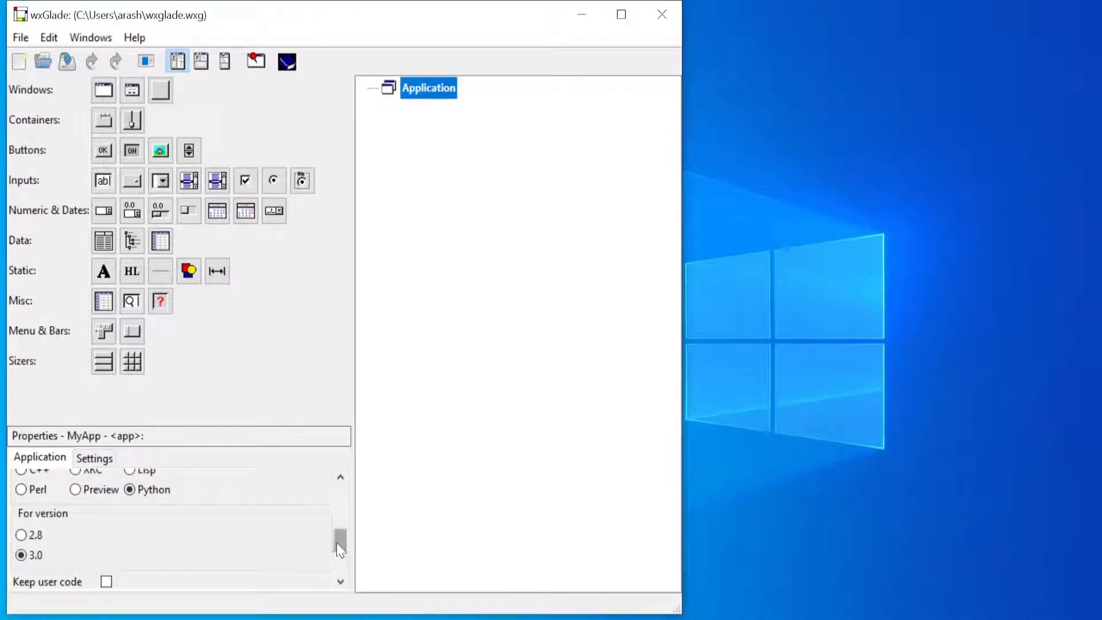
{"action": "left_click_drag", "start_coordinate": [342, 542], "coordinate": [342, 485]}
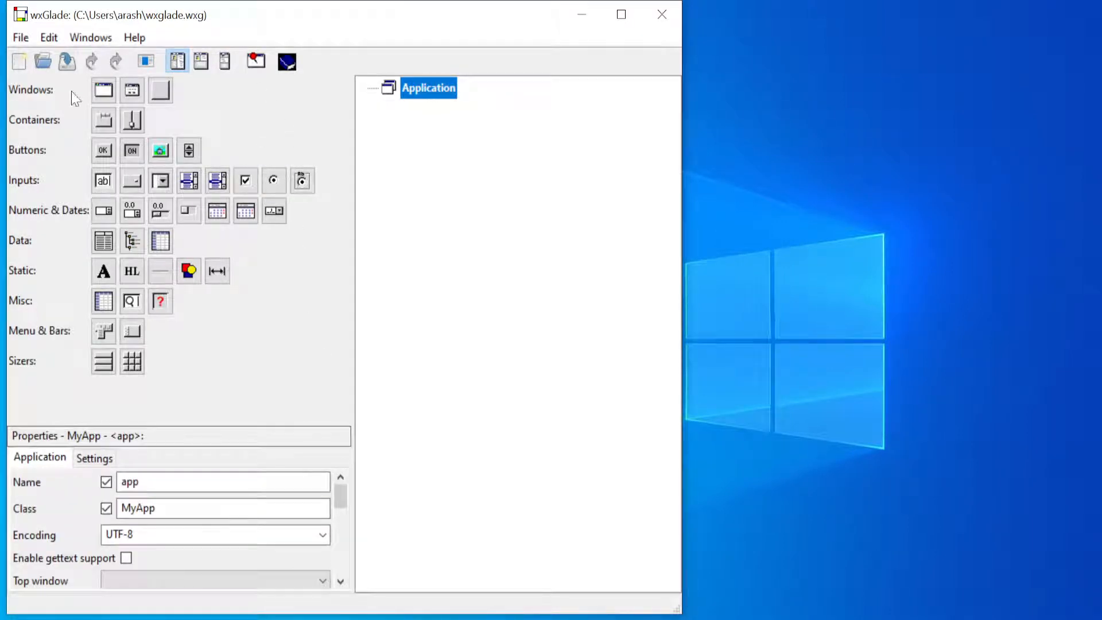
- Add a wxFrame of class MyFrame with a panel and sizer, and place its design window beside the main window
{"action": "left_click", "coordinate": [104, 92]}
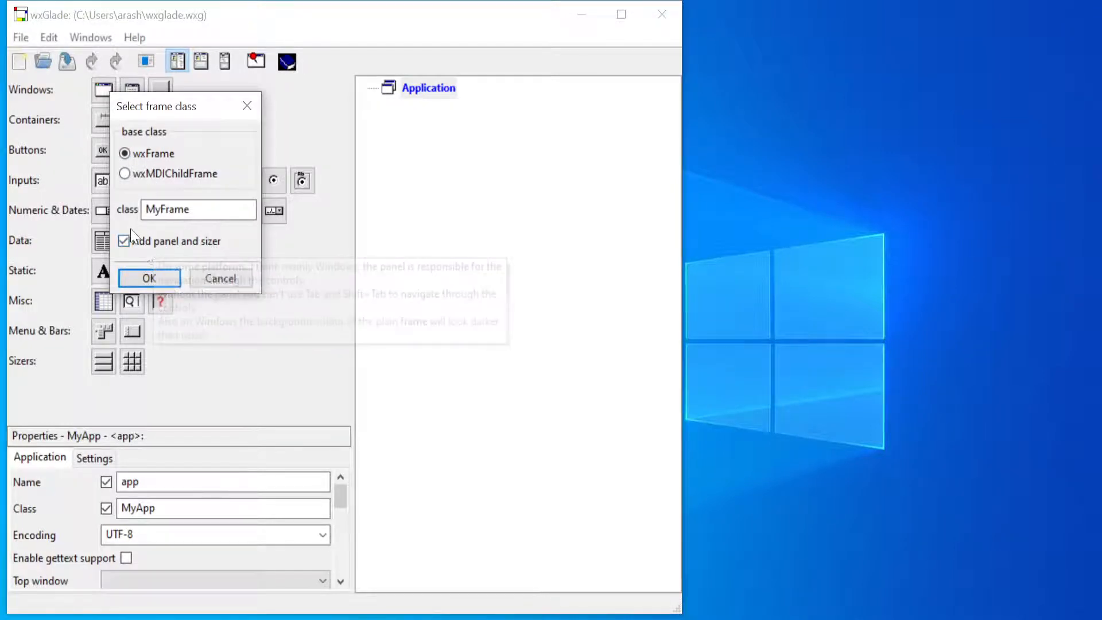
{"action": "left_click", "coordinate": [157, 278]}
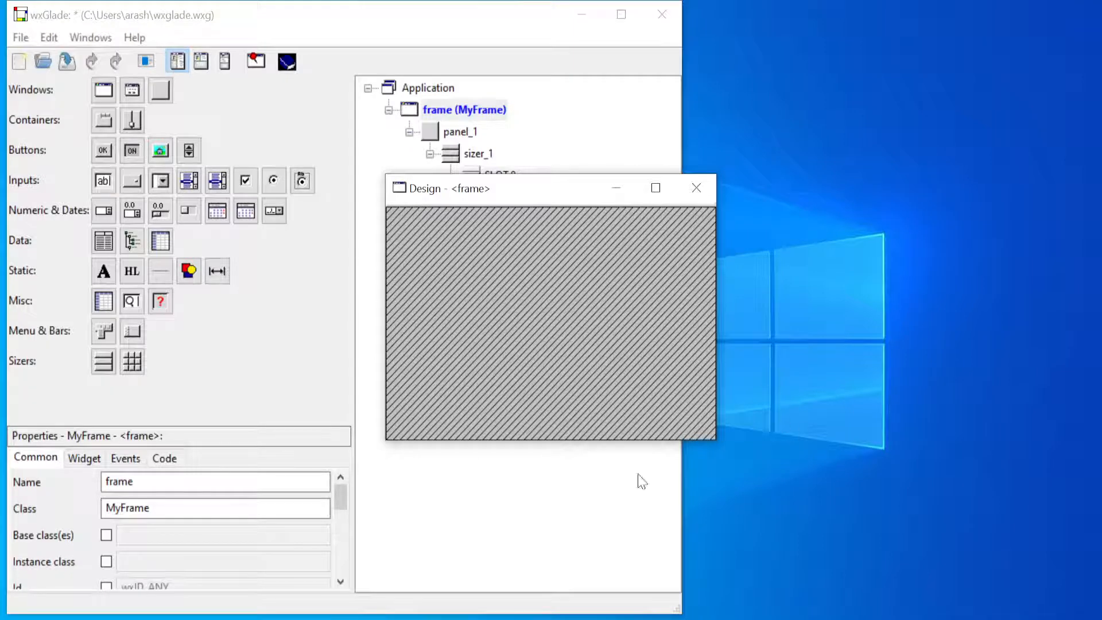
{"action": "left_click_drag", "start_coordinate": [537, 197], "coordinate": [742, 151]}
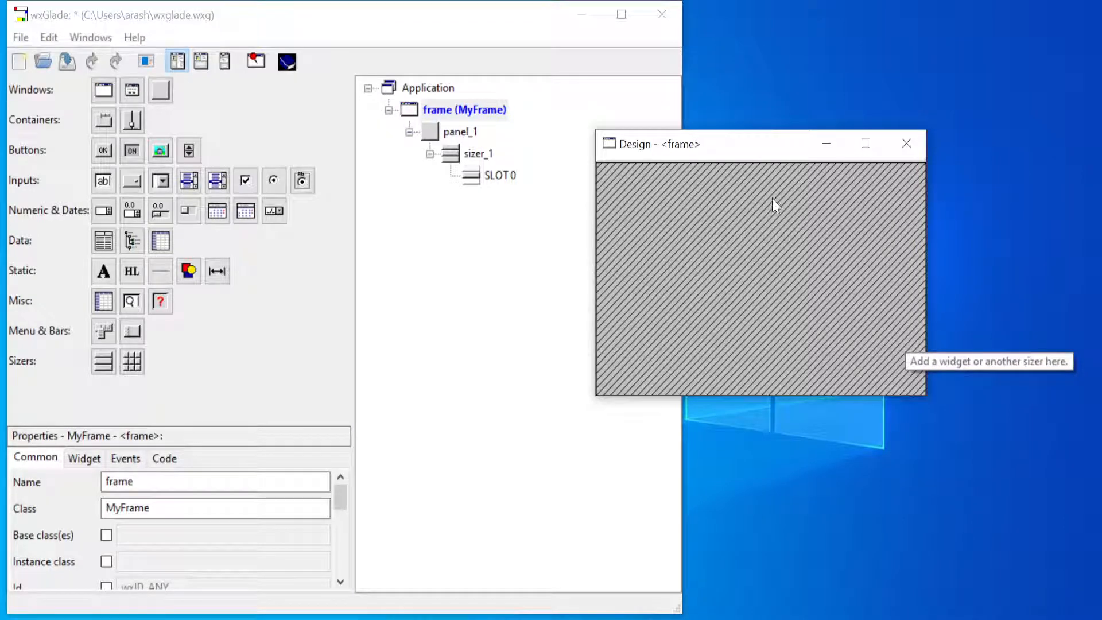
- Remove the panel and its sizer from the frame and check the empty slot in the design window
{"action": "left_click", "coordinate": [459, 134]}
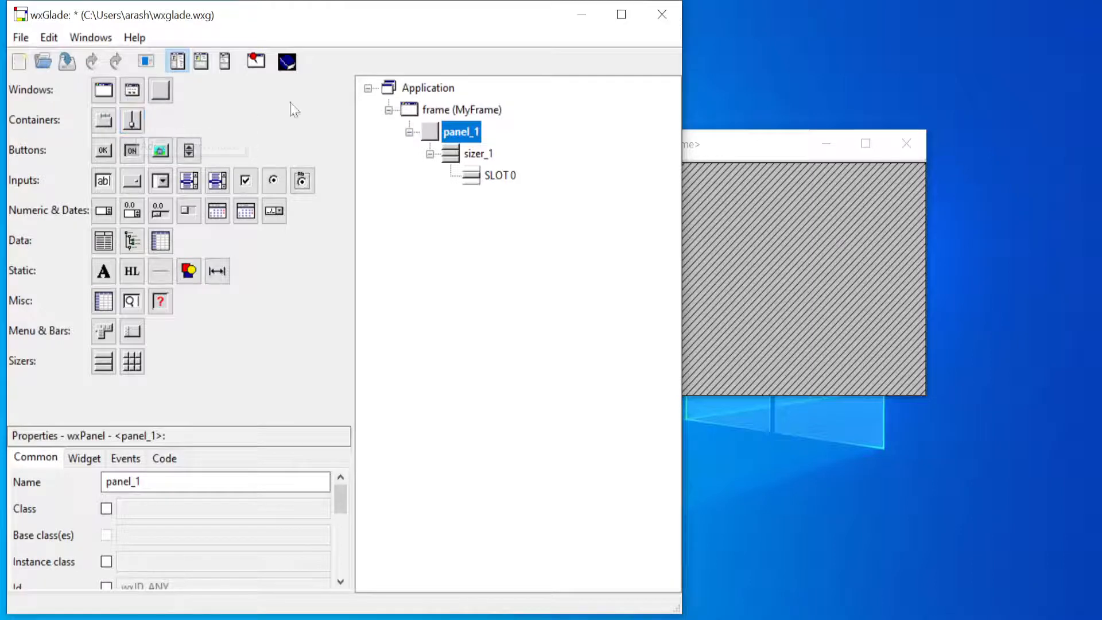
{"action": "right_click", "coordinate": [463, 138]}
{"action": "left_click", "coordinate": [506, 168]}
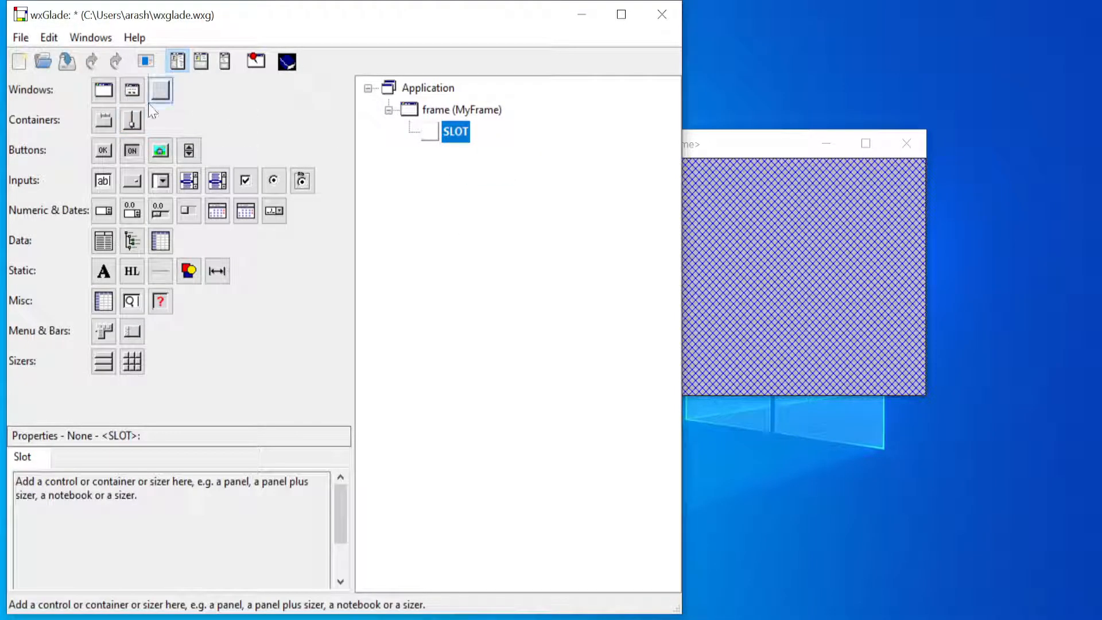
{"action": "left_click", "coordinate": [799, 181]}
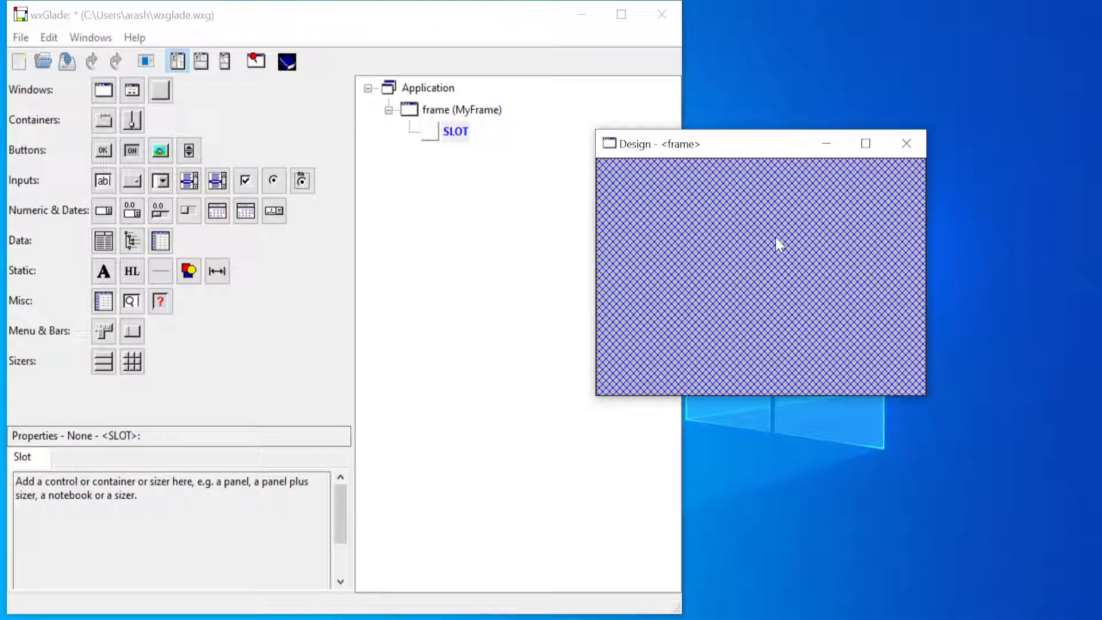
- Add a panel to the frame's empty slot and view it in the design window
{"action": "left_click", "coordinate": [160, 92]}
{"action": "left_click", "coordinate": [450, 132]}
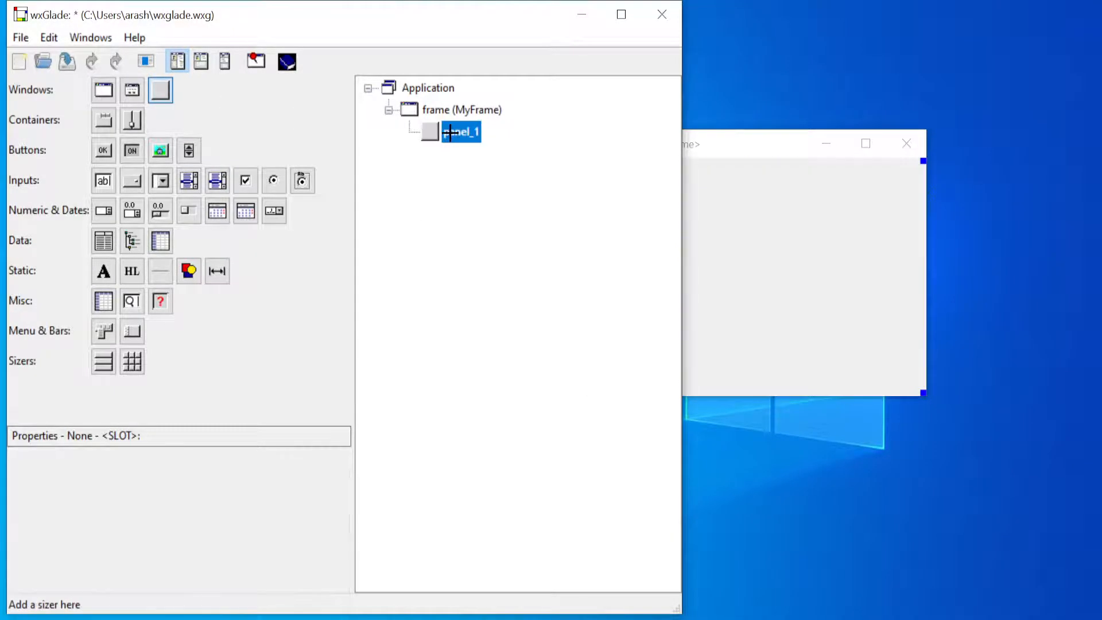
{"action": "left_click", "coordinate": [798, 147]}
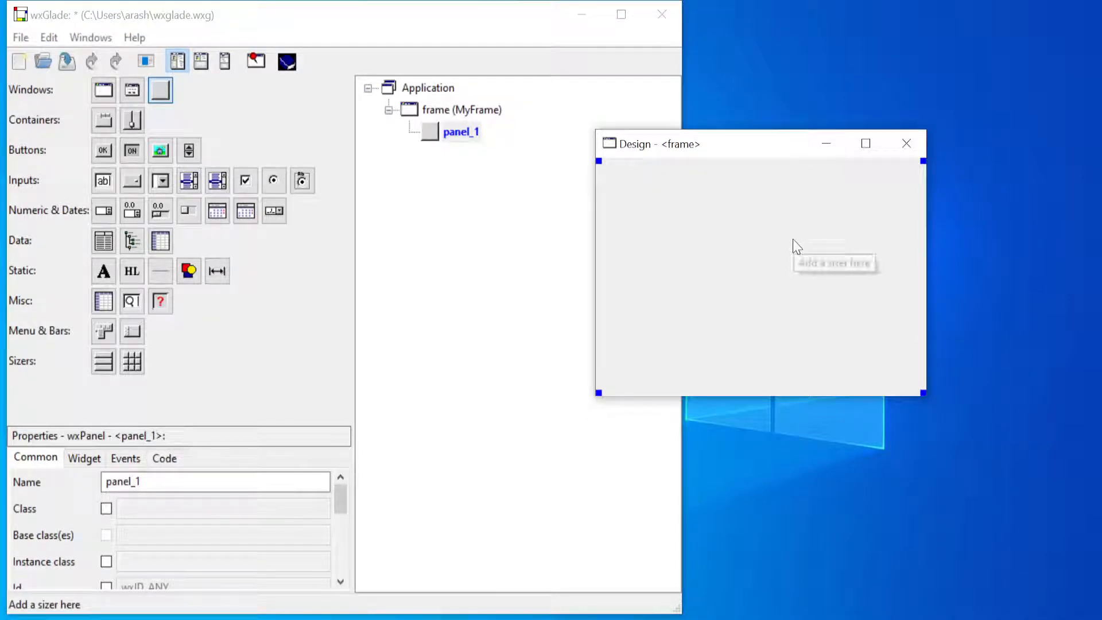
- Remove the newly added panel from the frame
{"action": "left_click", "coordinate": [453, 132]}
{"action": "right_click", "coordinate": [453, 133]}
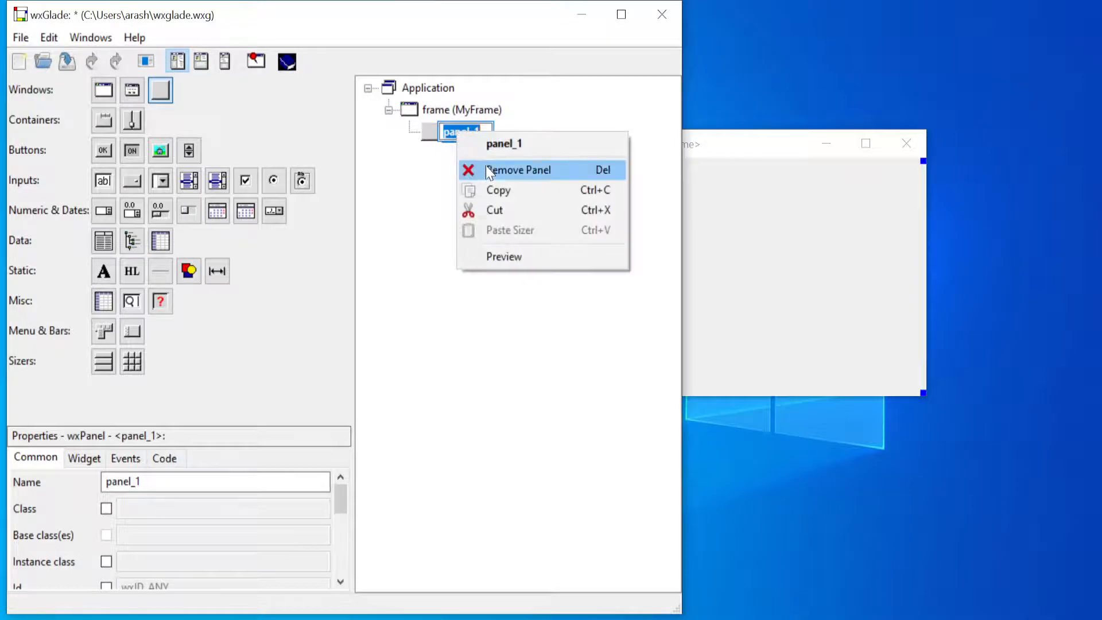
{"action": "left_click", "coordinate": [485, 166]}
- Add a wxNB_TOP notebook with 2 pages and panels to the frame's slot, and view its pages in the design window
{"action": "left_click", "coordinate": [431, 137]}
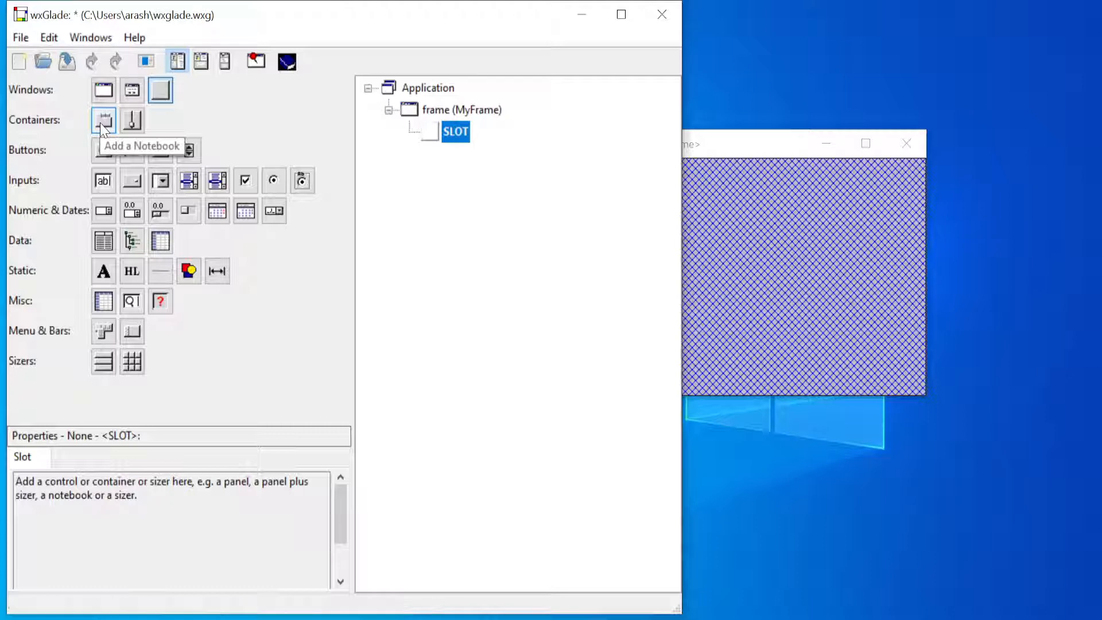
{"action": "left_click", "coordinate": [102, 121]}
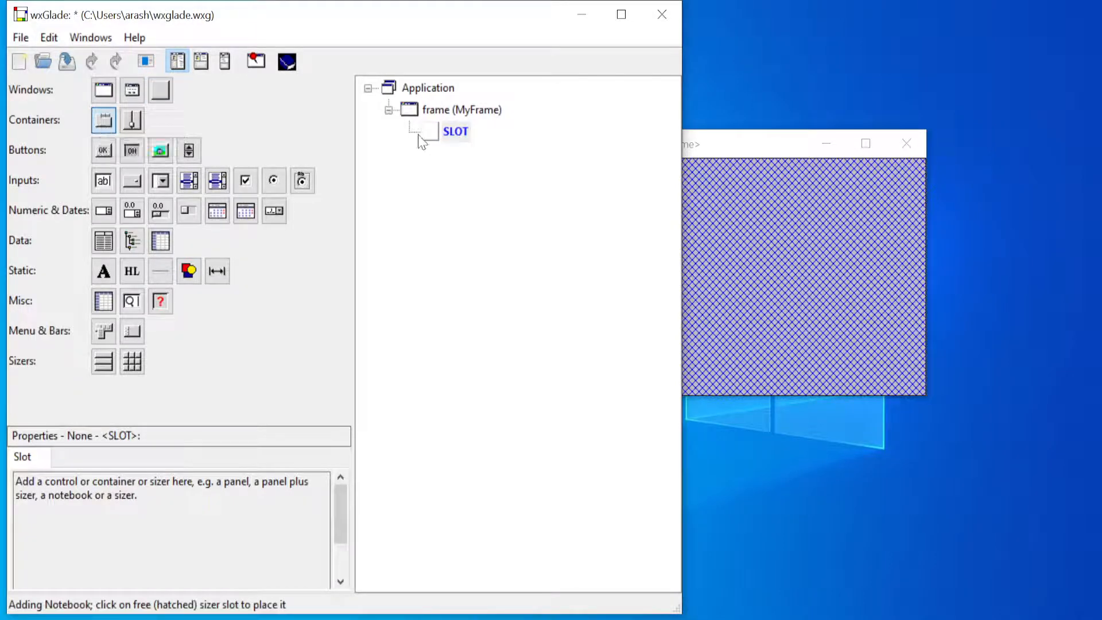
{"action": "left_click", "coordinate": [449, 135]}
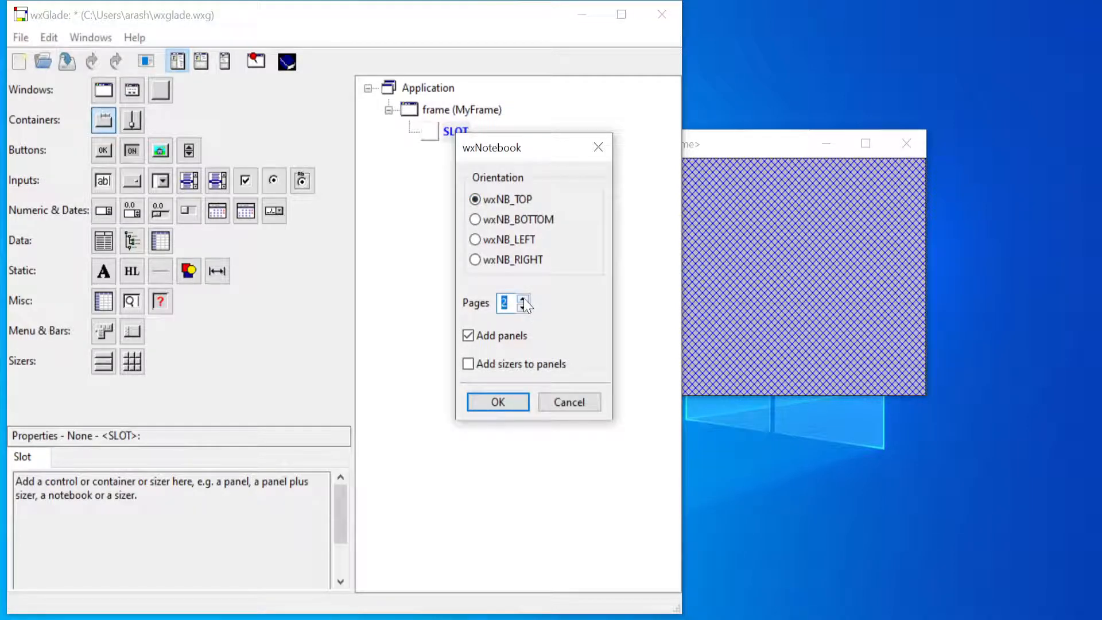
{"action": "left_click", "coordinate": [514, 402]}
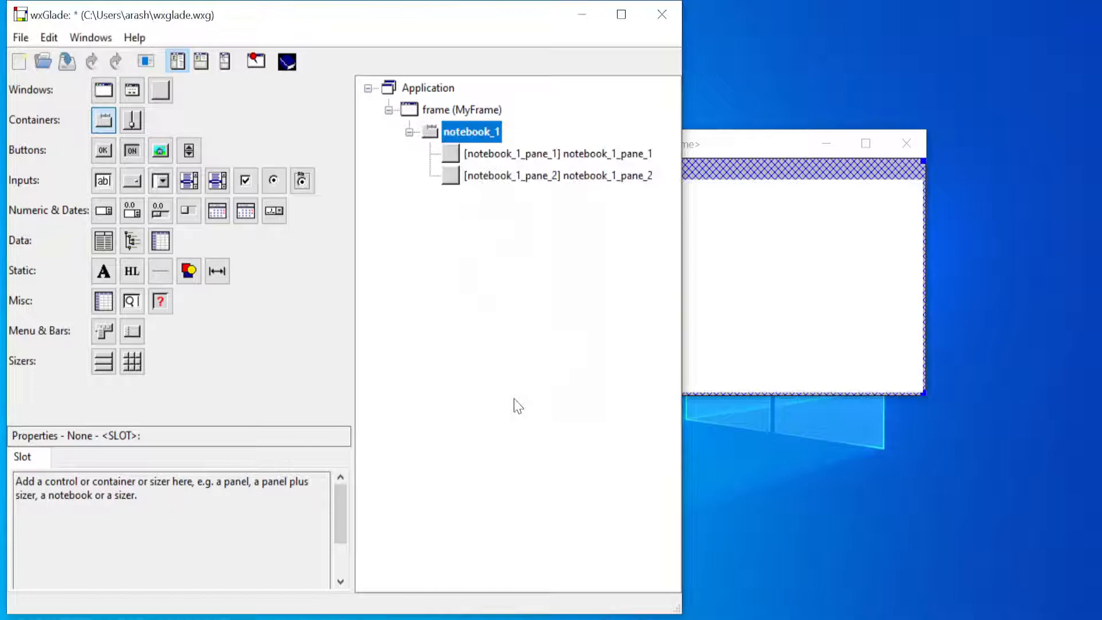
{"action": "left_click", "coordinate": [748, 149]}
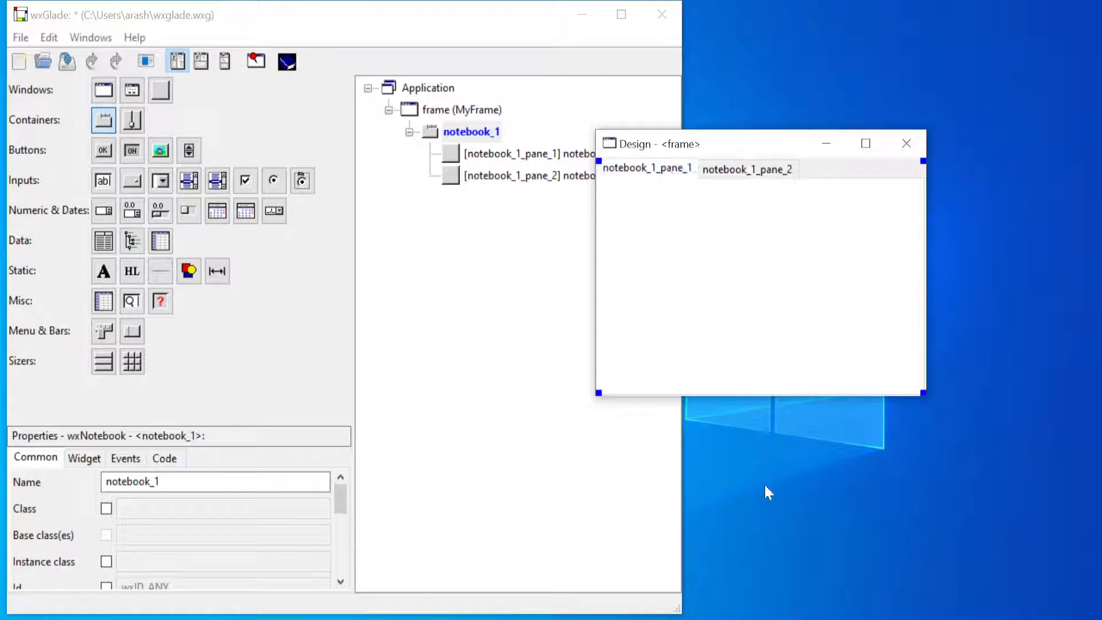
{"action": "left_click", "coordinate": [741, 172]}
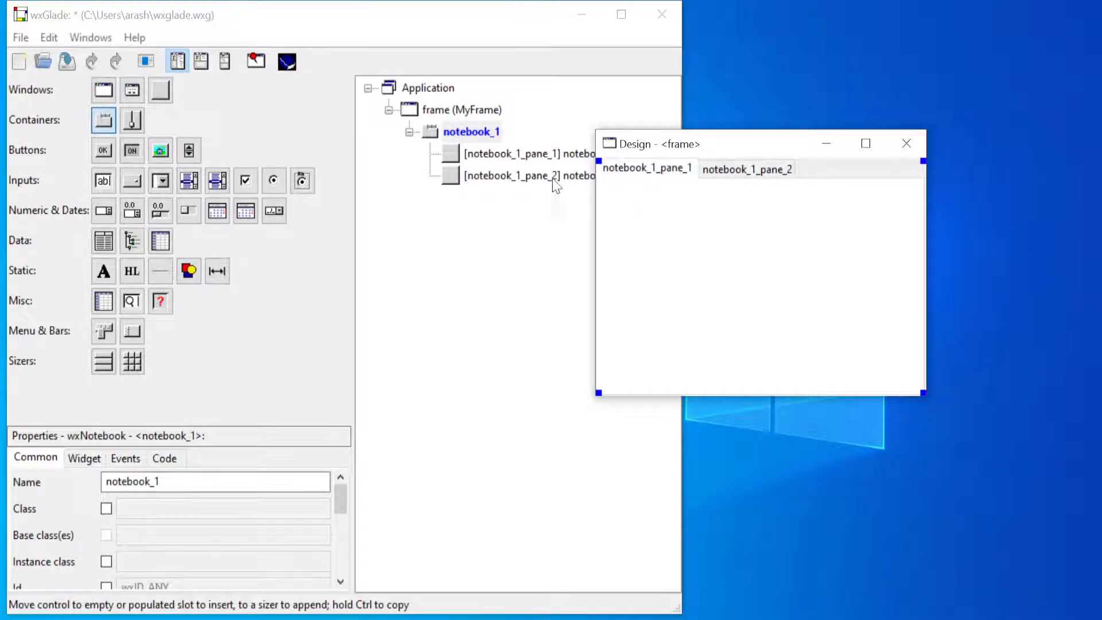
- Remove the notebook from the frame
{"action": "left_click", "coordinate": [525, 133]}
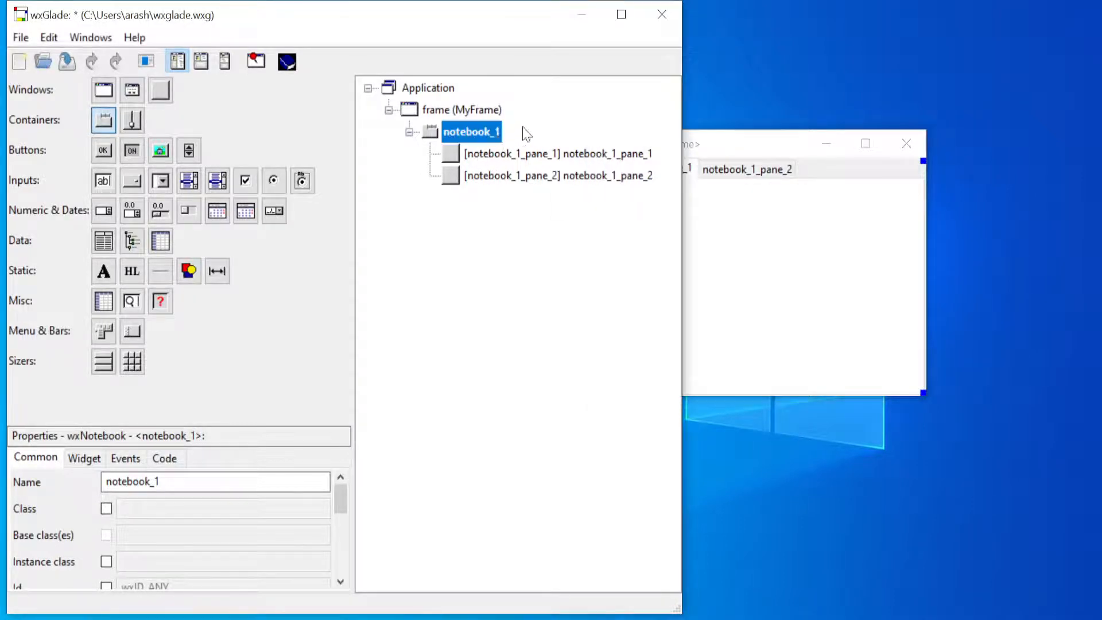
{"action": "right_click", "coordinate": [460, 138]}
{"action": "left_click", "coordinate": [505, 171]}
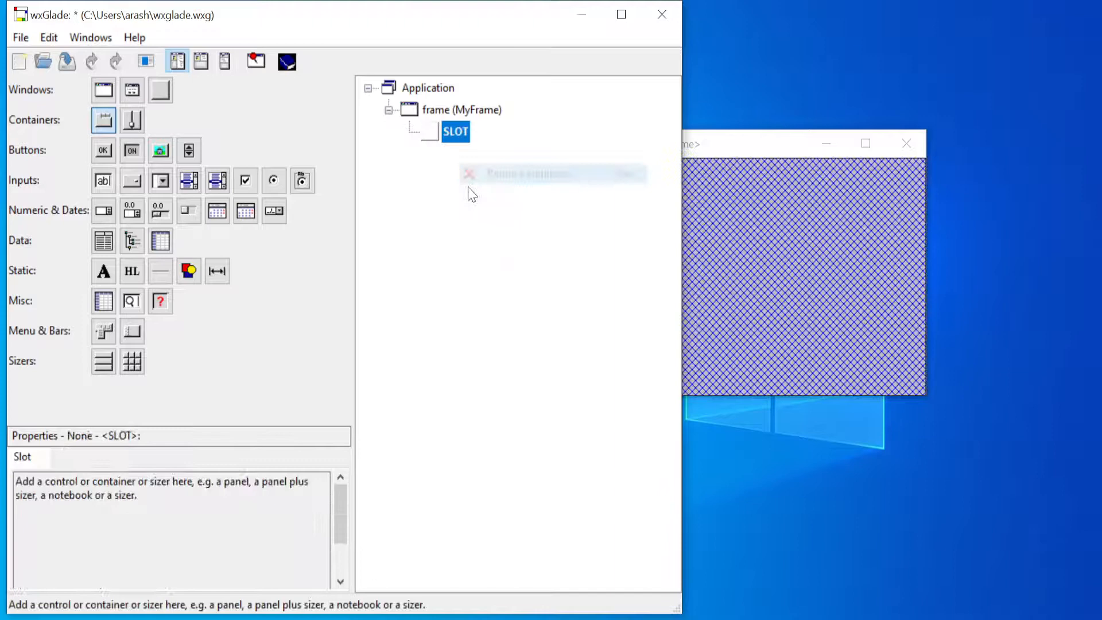
- Add a splitter window with wxSPLIT_VERTICAL orientation and created panels to the frame's empty slot
{"action": "left_click", "coordinate": [134, 124]}
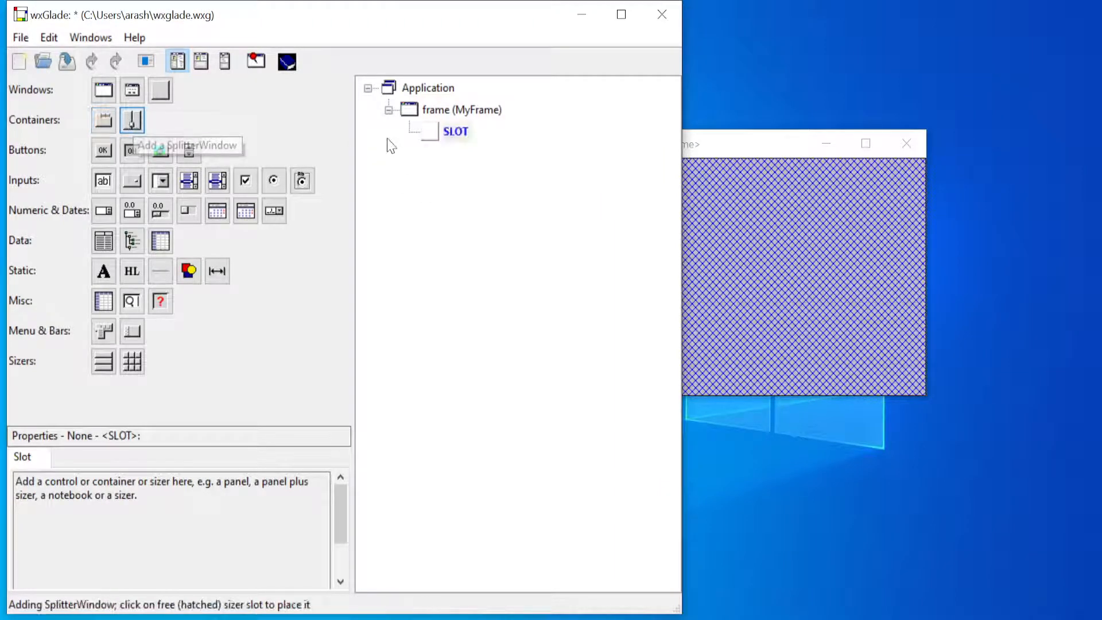
{"action": "left_click", "coordinate": [429, 132]}
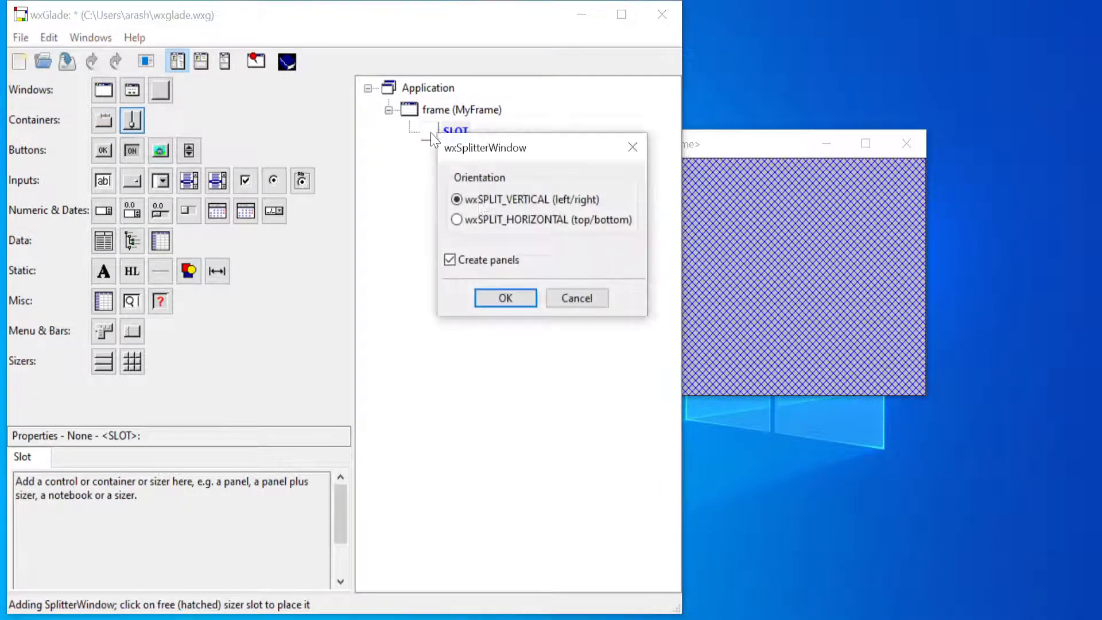
{"action": "left_click", "coordinate": [522, 300]}
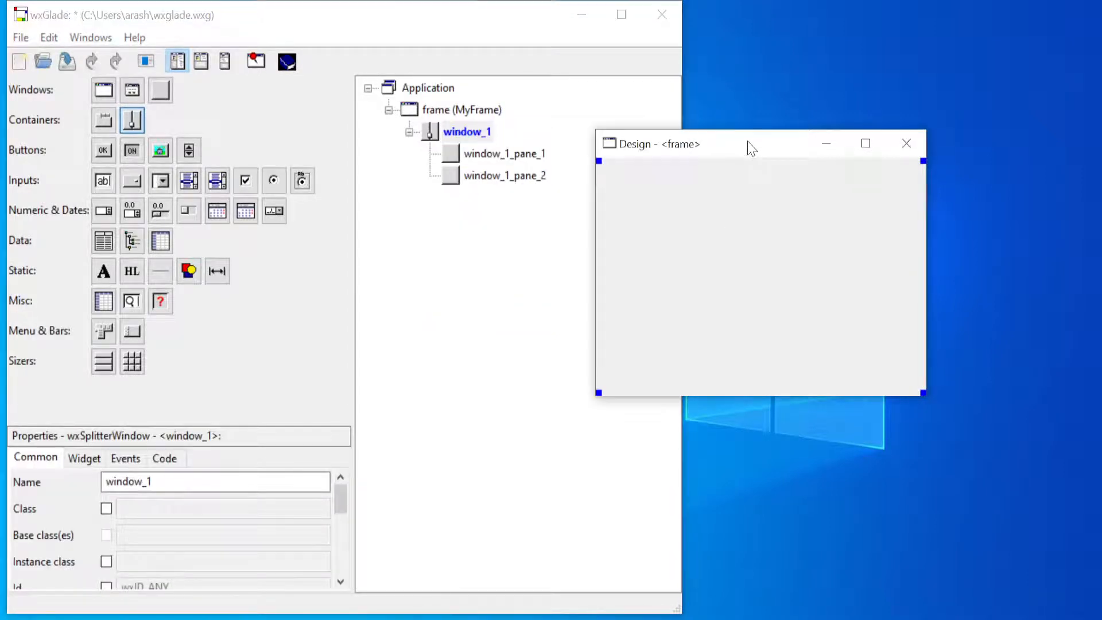
- Inspect the splitter's left and right panes by selecting each in the design window
{"action": "left_click", "coordinate": [658, 249]}
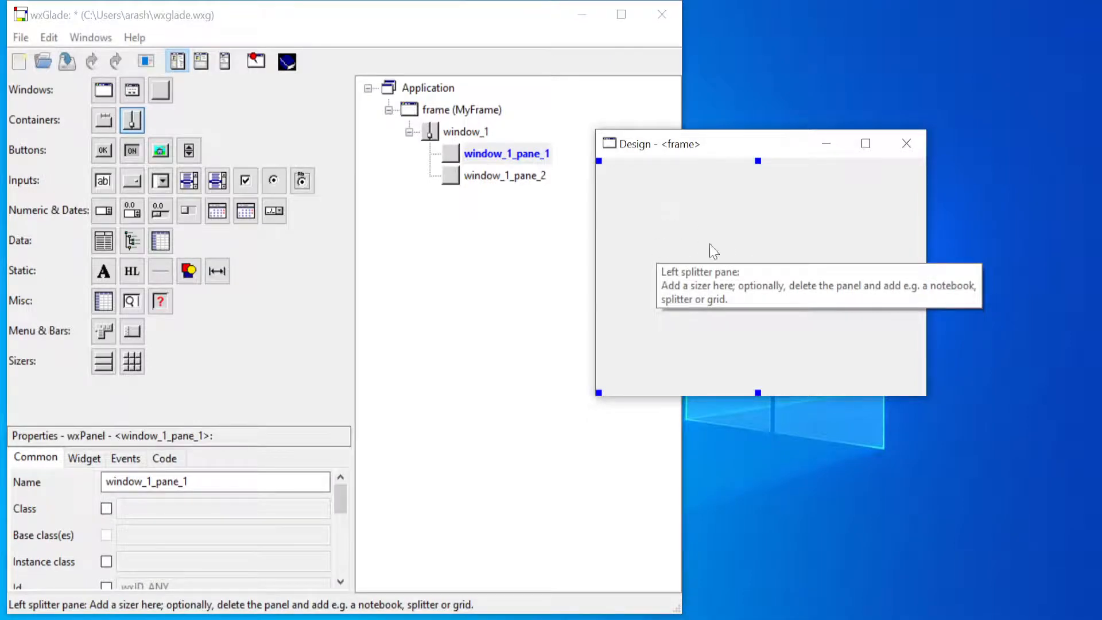
{"action": "left_click", "coordinate": [710, 248]}
{"action": "left_click", "coordinate": [670, 251]}
{"action": "left_click", "coordinate": [799, 250]}
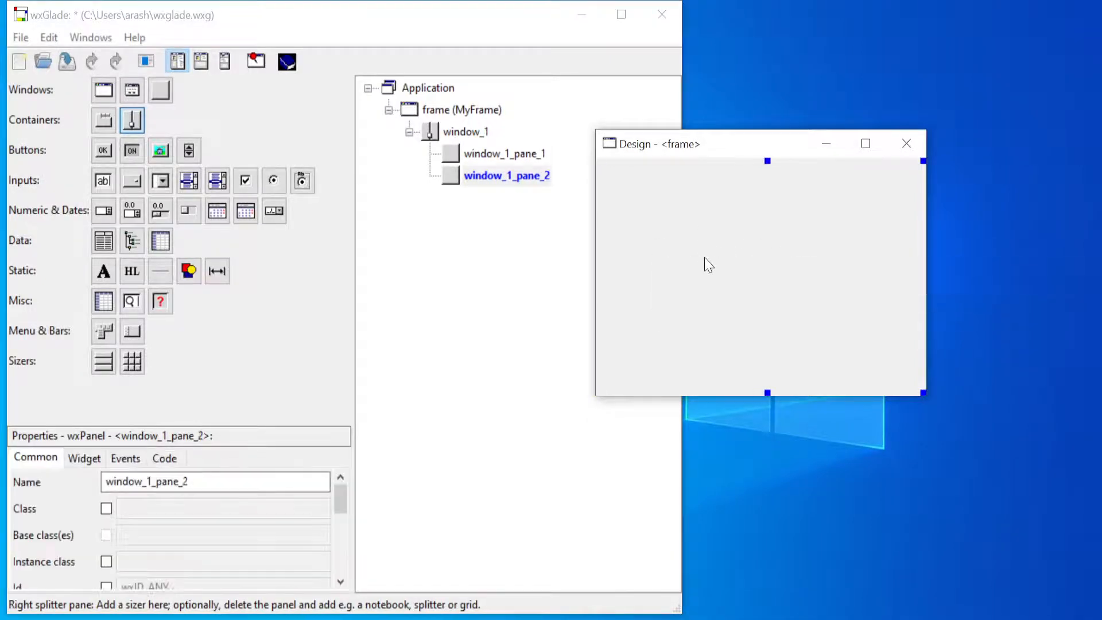
- Compare the extents of the splitter's two panes by alternately selecting window_1_pane_1 and window_1_pane_2 in the design window
{"action": "left_click", "coordinate": [706, 263]}
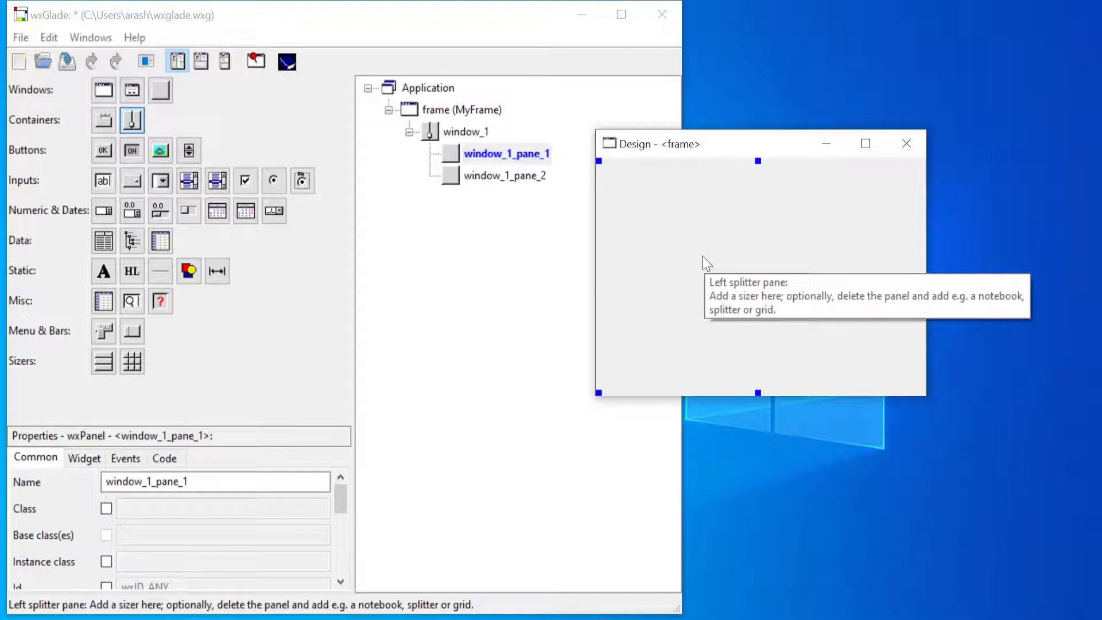
{"action": "left_click", "coordinate": [813, 245]}
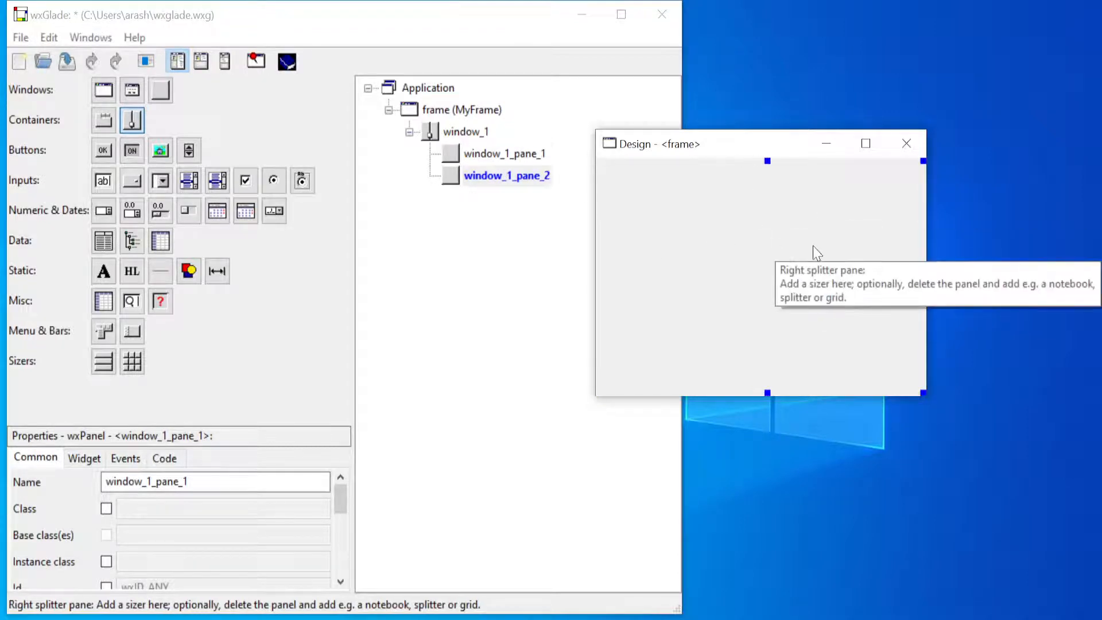
{"action": "left_click", "coordinate": [712, 248]}
{"action": "left_click", "coordinate": [818, 245]}
{"action": "left_click", "coordinate": [708, 248]}
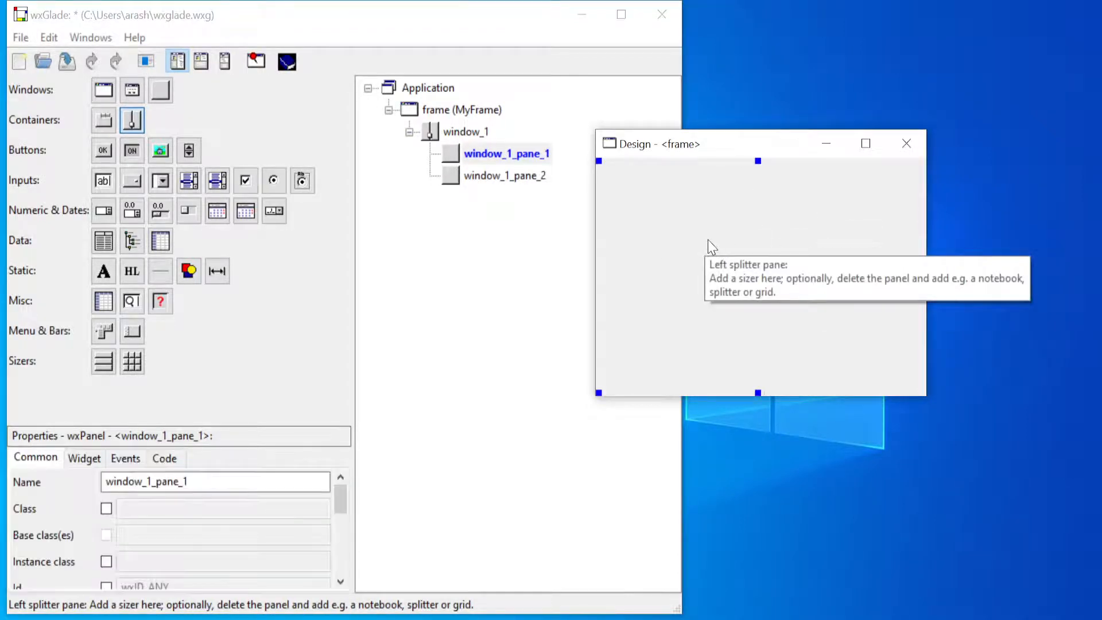
- Remove the splitter window_1 from the frame
{"action": "left_click", "coordinate": [470, 132]}
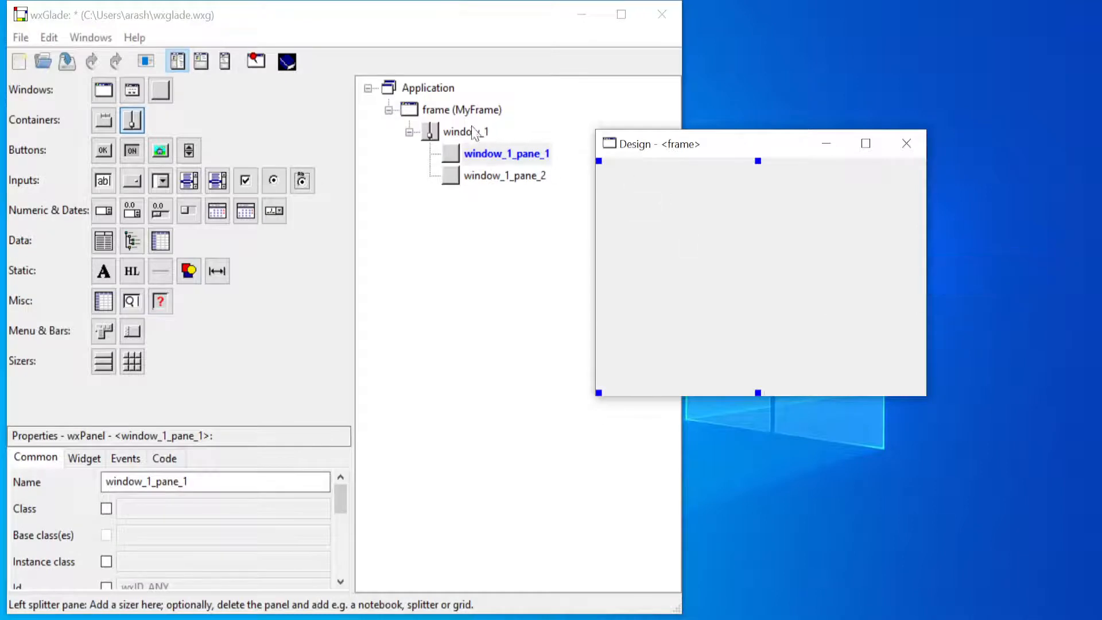
{"action": "right_click", "coordinate": [470, 131]}
{"action": "left_click", "coordinate": [505, 164]}
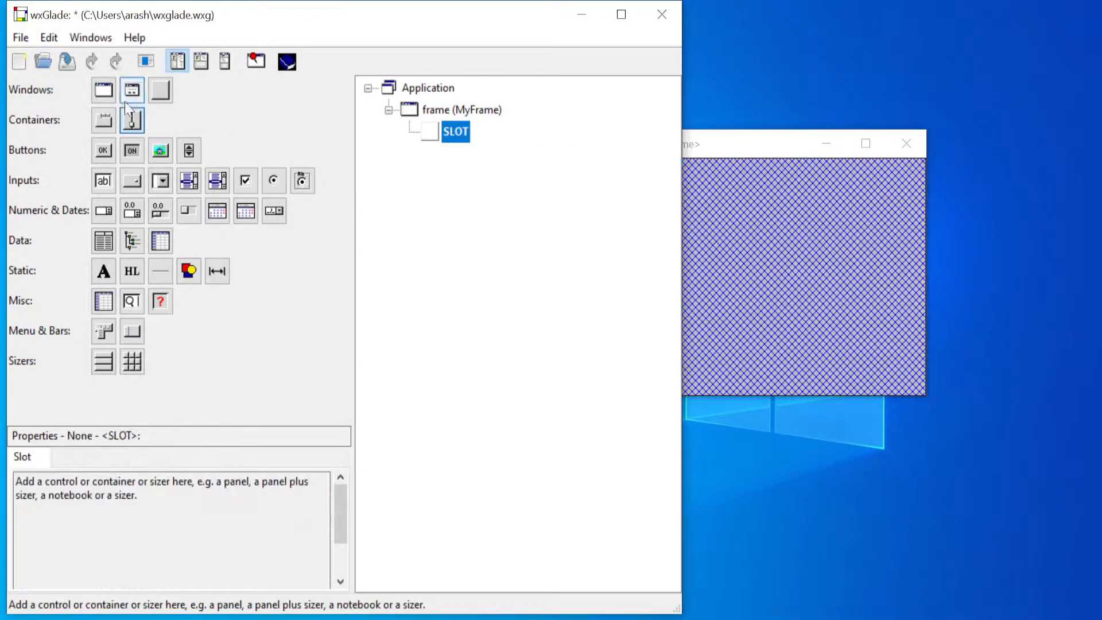
- Add a panel to the frame's empty slot and bring the design window forward to view it
{"action": "left_click", "coordinate": [161, 92]}
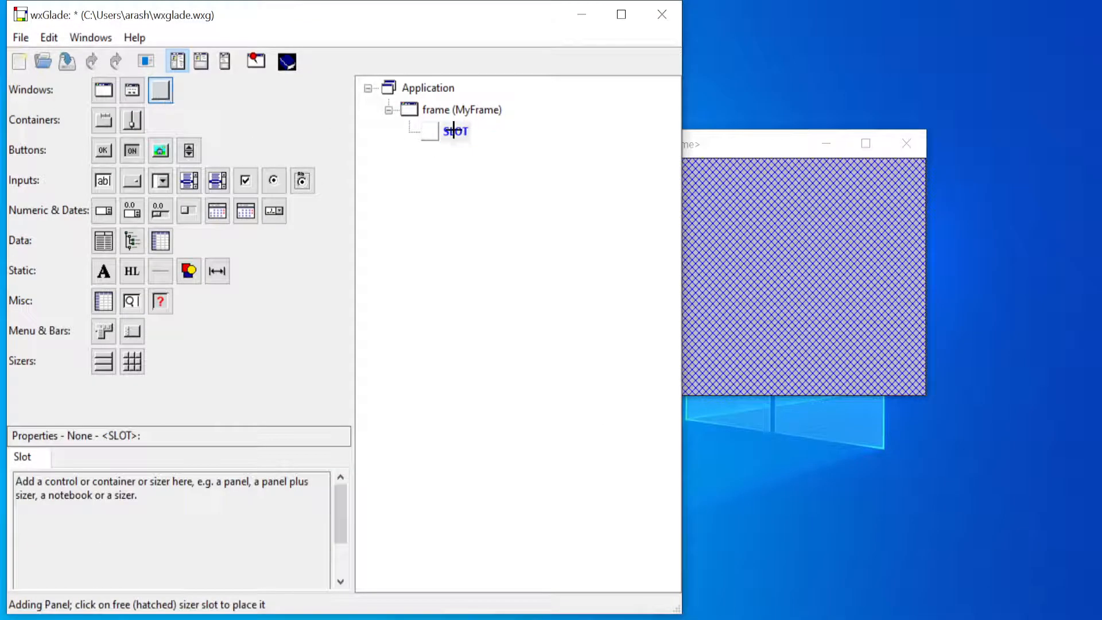
{"action": "left_click", "coordinate": [453, 131]}
{"action": "left_click", "coordinate": [751, 151]}
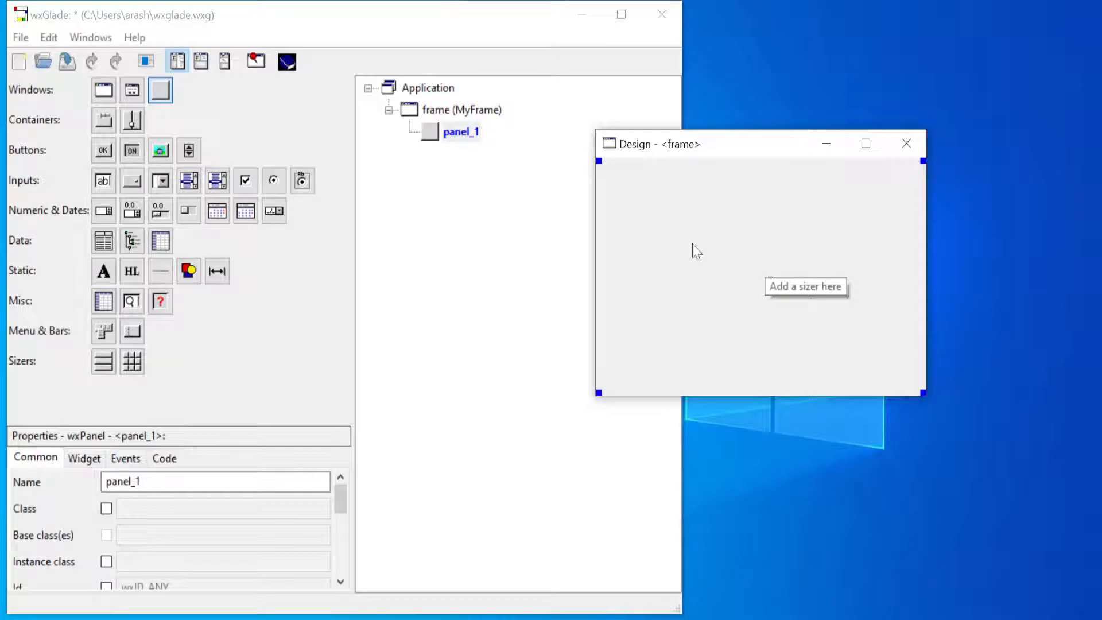
- Set the frame's size to 600, 400, leave its background colour disabled, and reposition the design window over the main window
{"action": "left_click", "coordinate": [451, 110]}
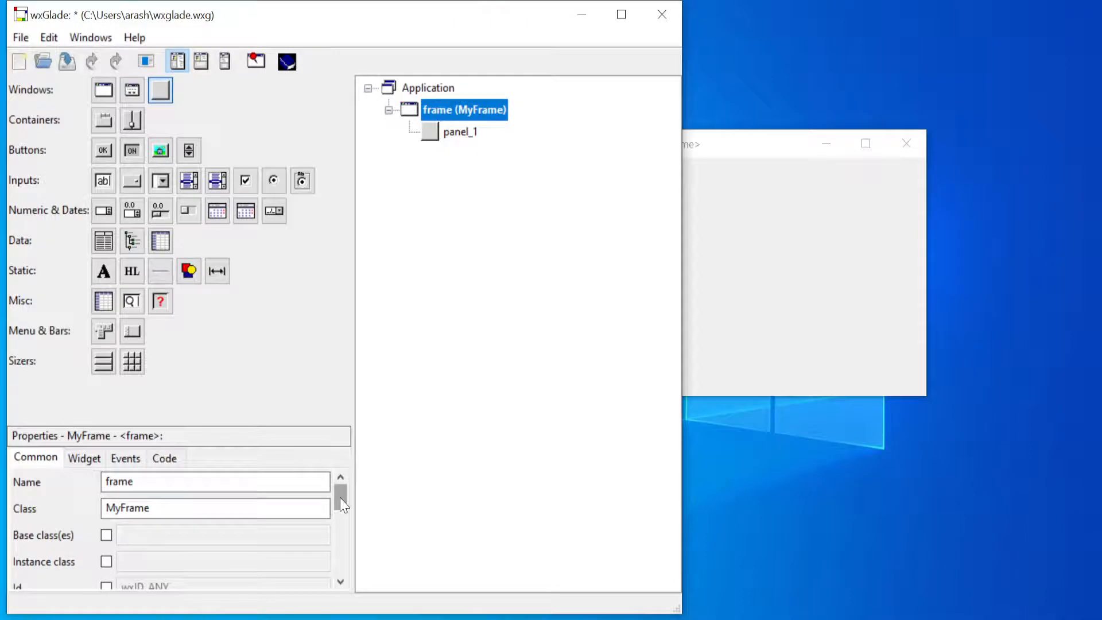
{"action": "left_click_drag", "start_coordinate": [340, 497], "coordinate": [341, 522]}
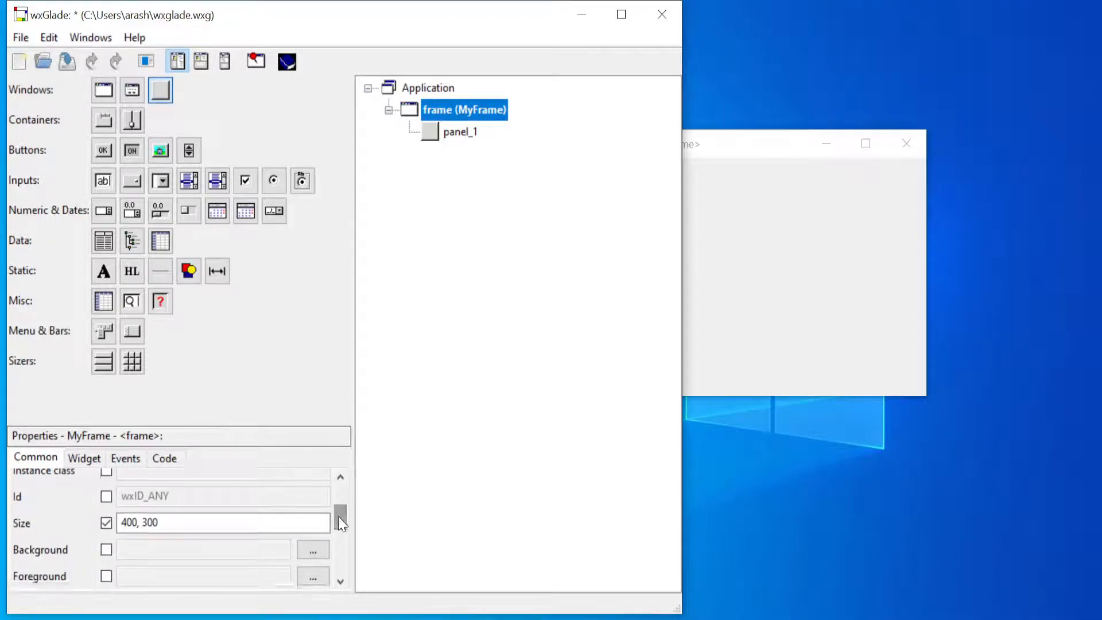
{"action": "left_click", "coordinate": [760, 150]}
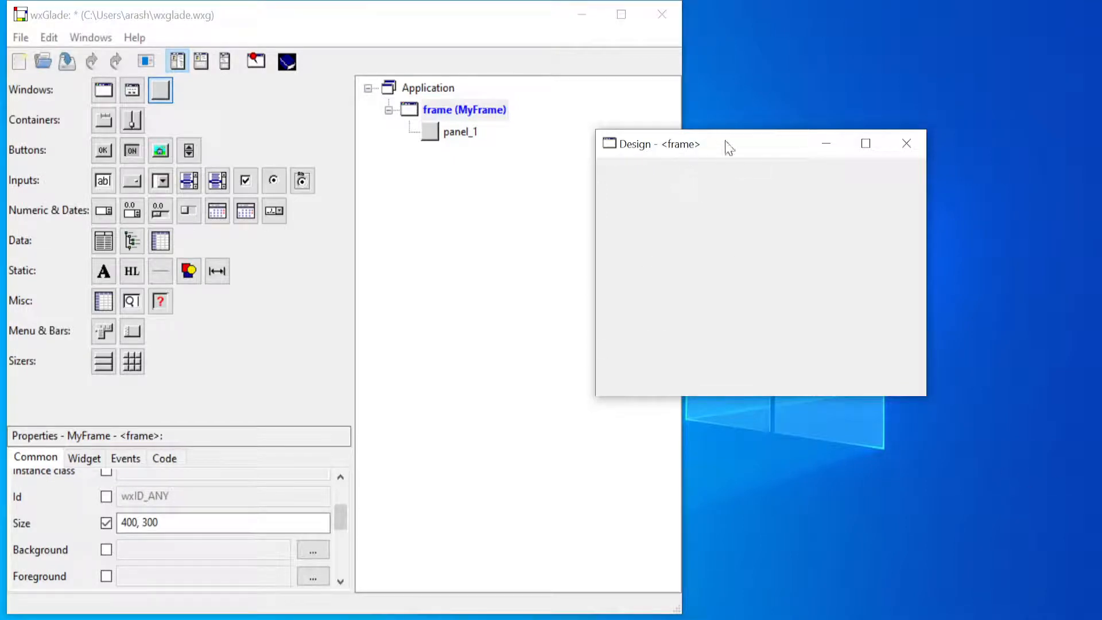
{"action": "left_click", "coordinate": [121, 522]}
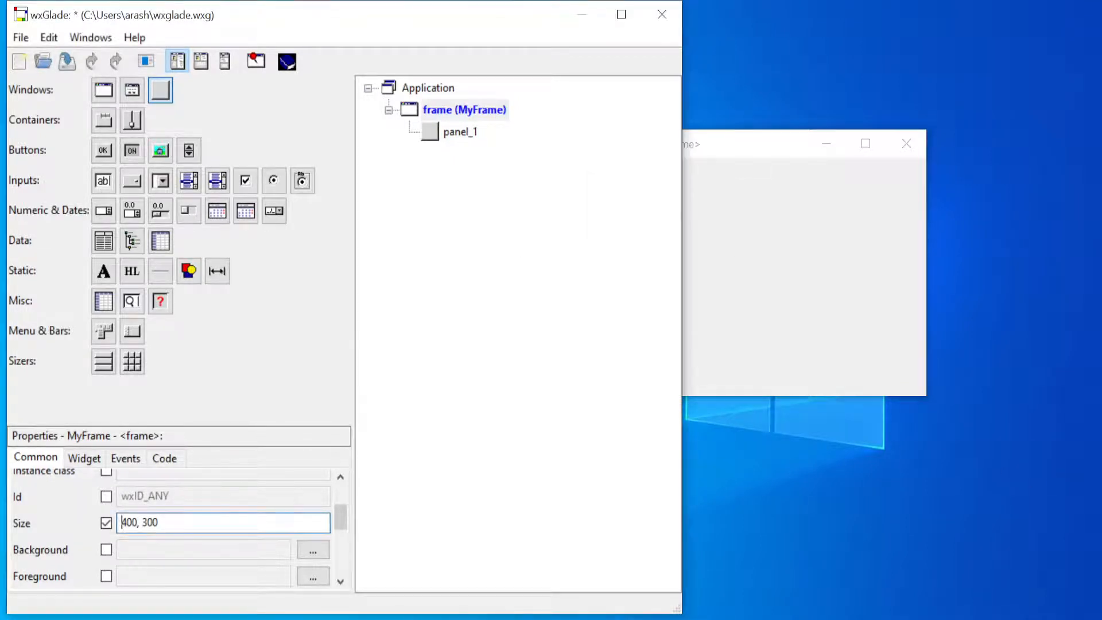
{"action": "key", "text": "Delete"}
{"action": "type", "text": "6"}
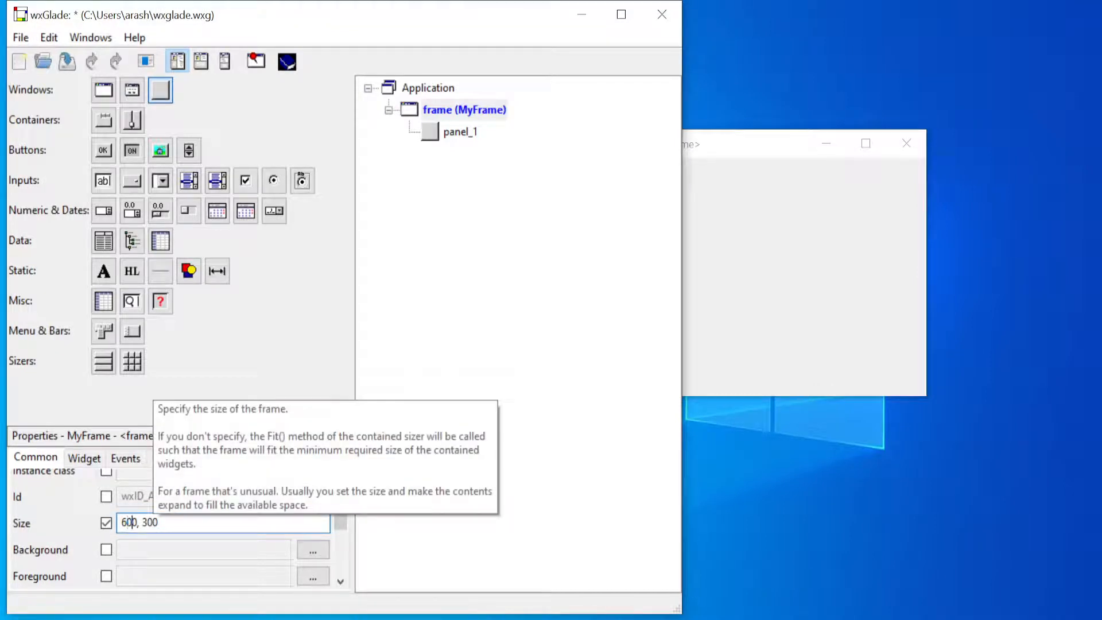
{"action": "key", "text": "BackSpace"}
{"action": "type", "text": "4"}
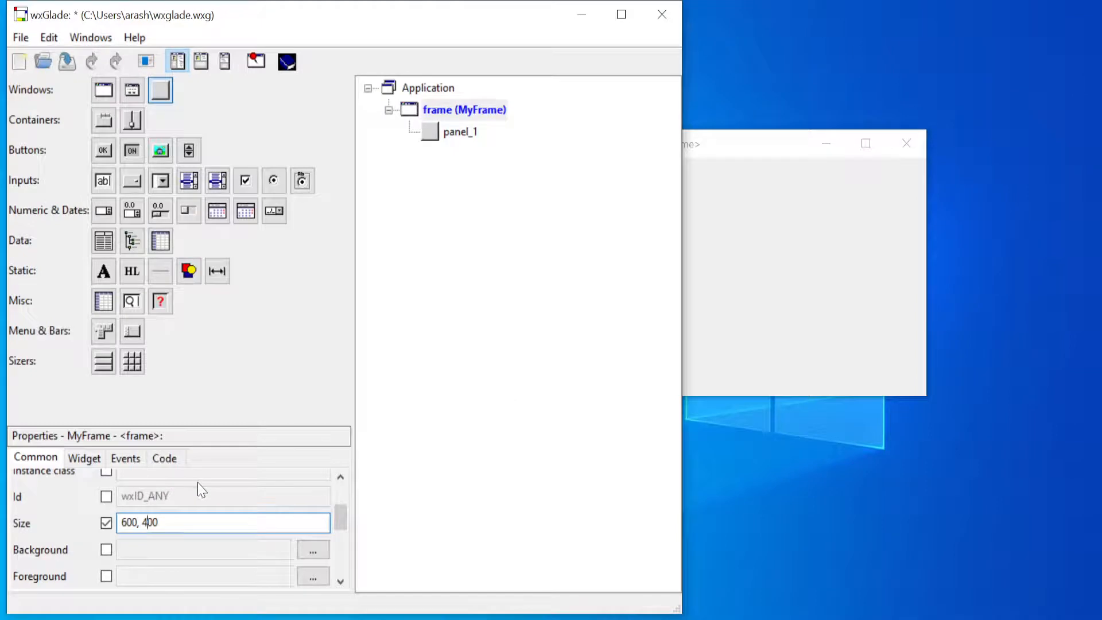
{"action": "left_click", "coordinate": [136, 548]}
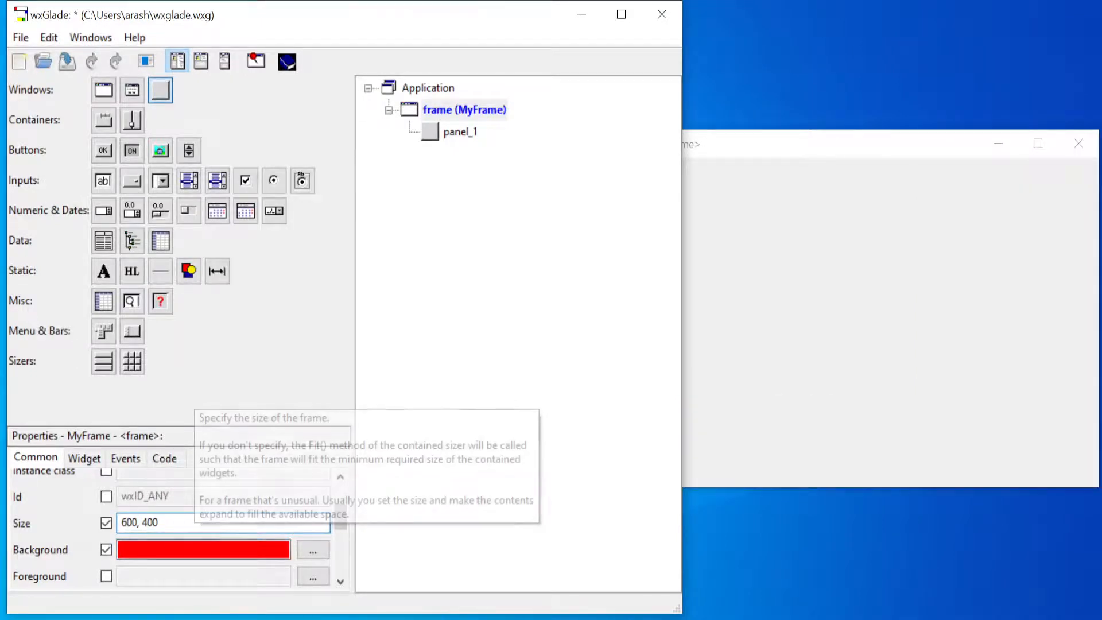
{"action": "left_click", "coordinate": [106, 549]}
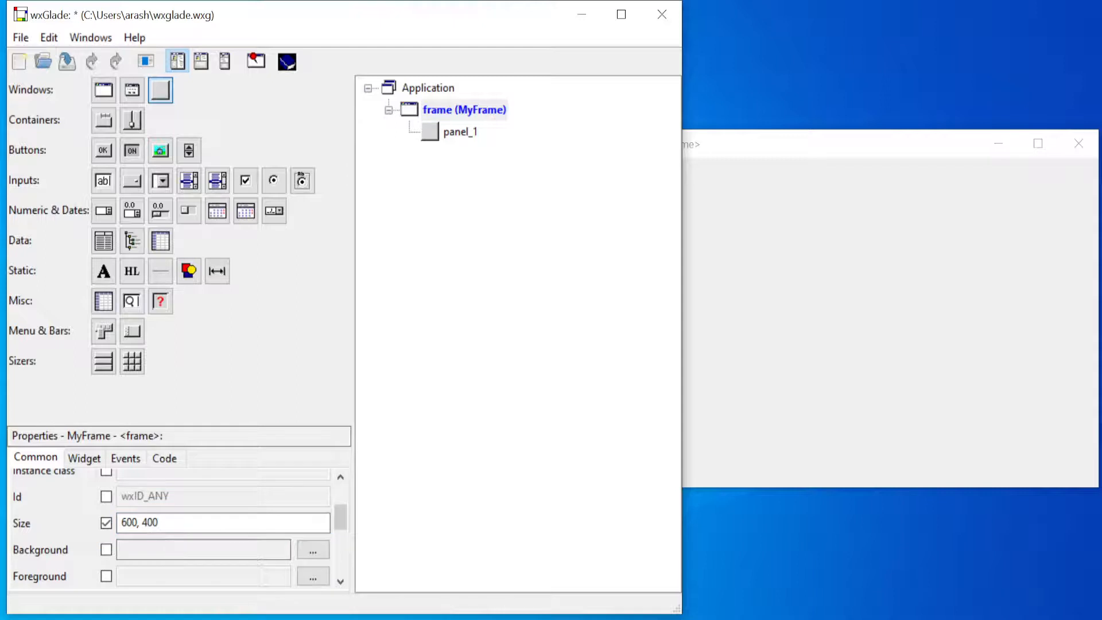
{"action": "left_click", "coordinate": [775, 147]}
{"action": "left_click_drag", "start_coordinate": [836, 145], "coordinate": [677, 145]}
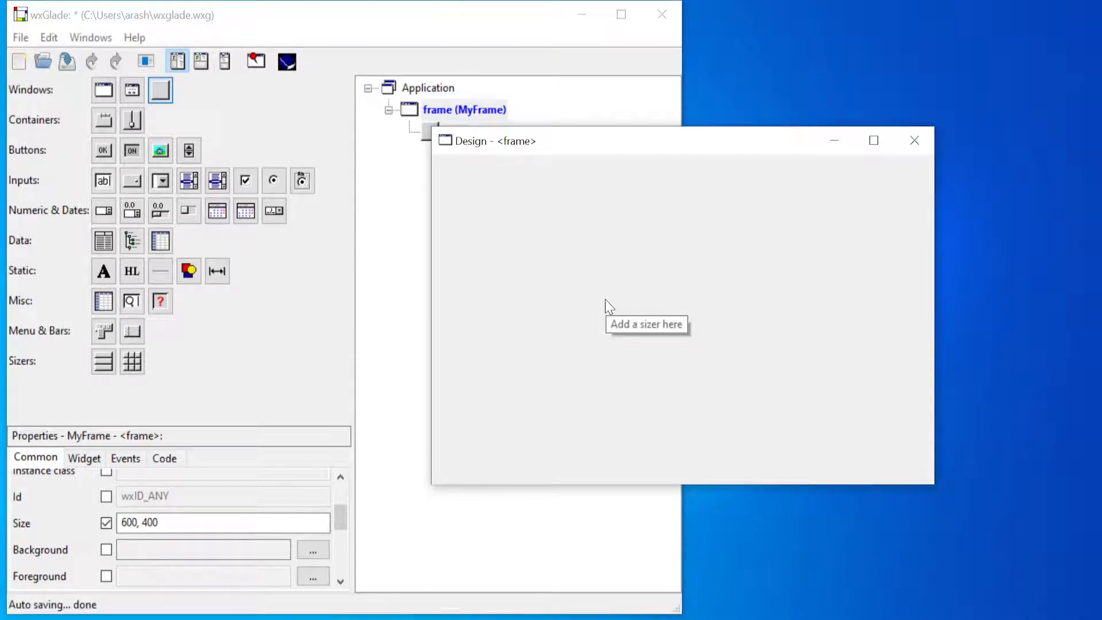
- Set the frame's title to "My Application" and view it in the design window
{"action": "left_click_drag", "start_coordinate": [337, 515], "coordinate": [337, 484]}
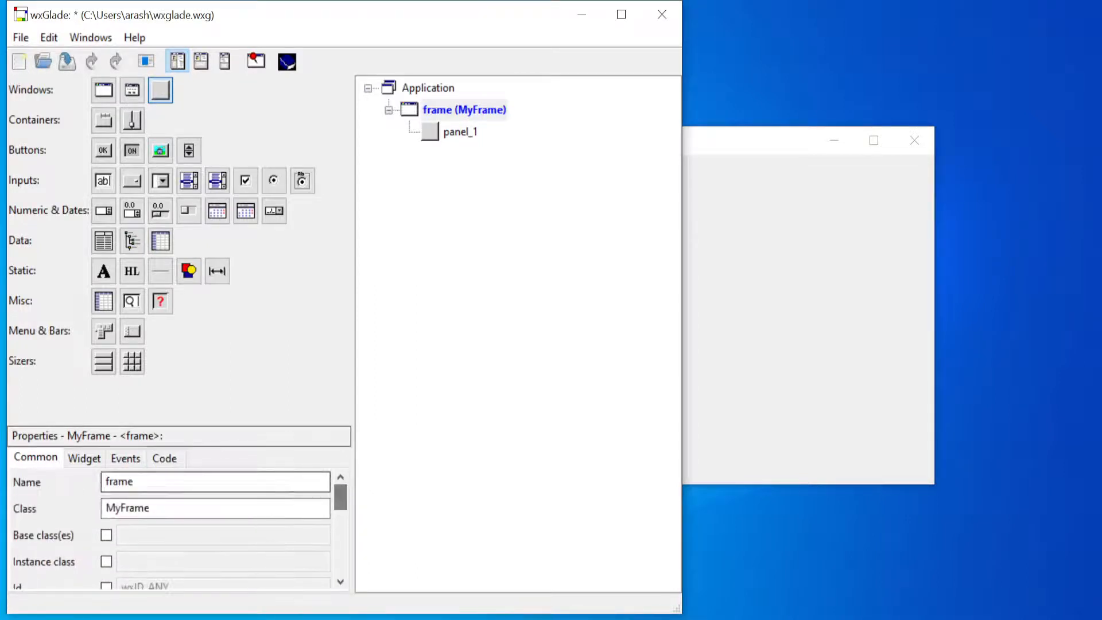
{"action": "left_click", "coordinate": [85, 459]}
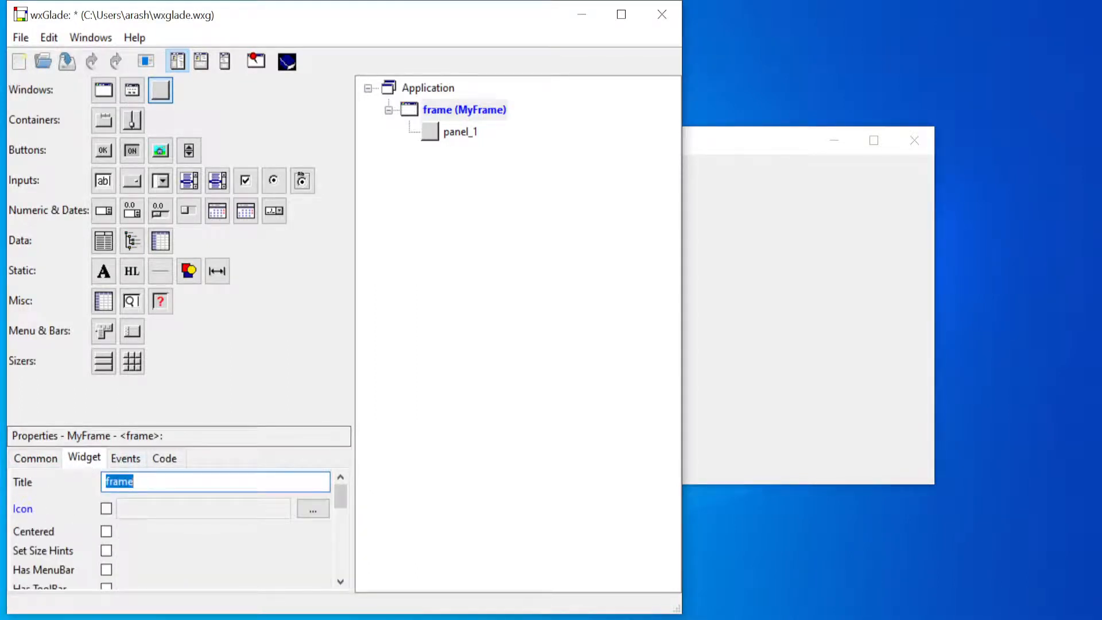
{"action": "left_click", "coordinate": [780, 146]}
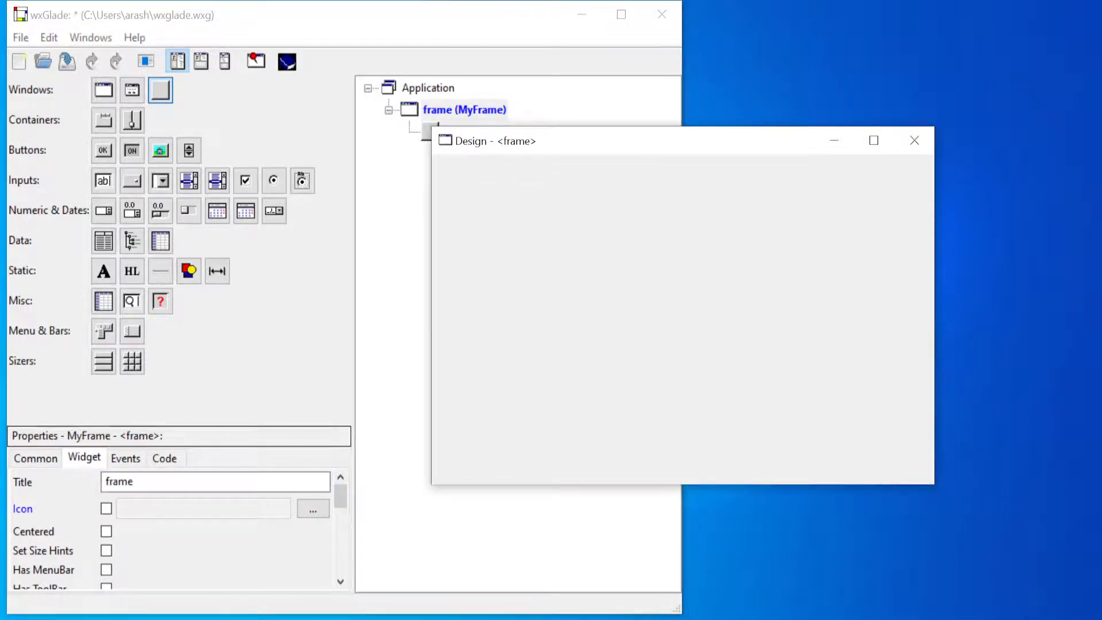
{"action": "double_click", "coordinate": [120, 482]}
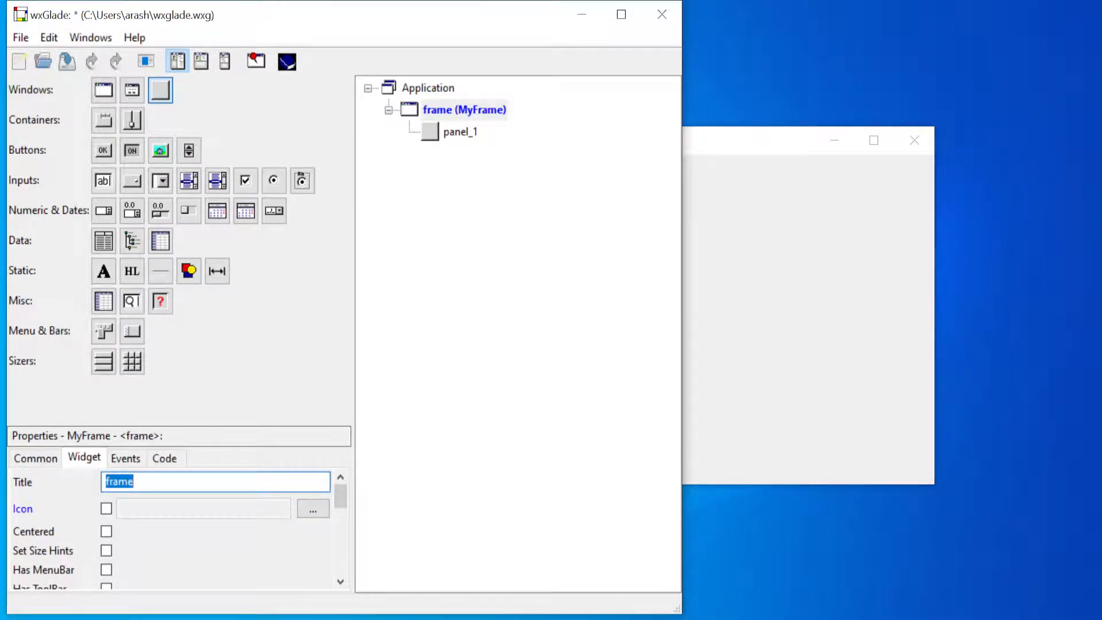
{"action": "type", "text": "My Application"}
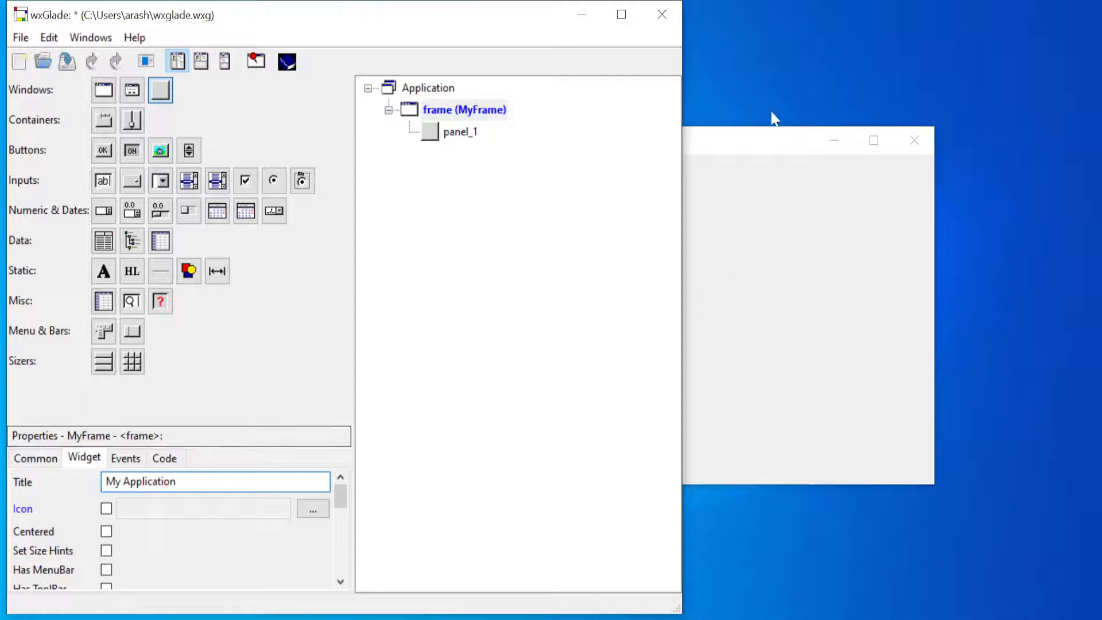
{"action": "left_click", "coordinate": [767, 141]}
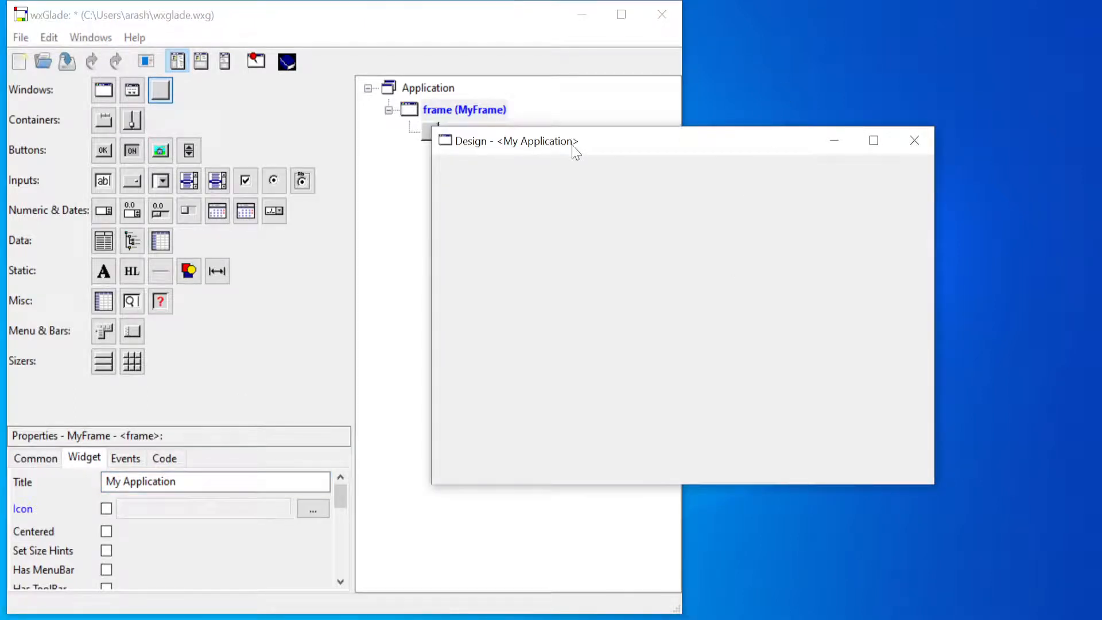
- Enable the Centered option in the frame's widget properties
{"action": "left_click", "coordinate": [34, 458]}
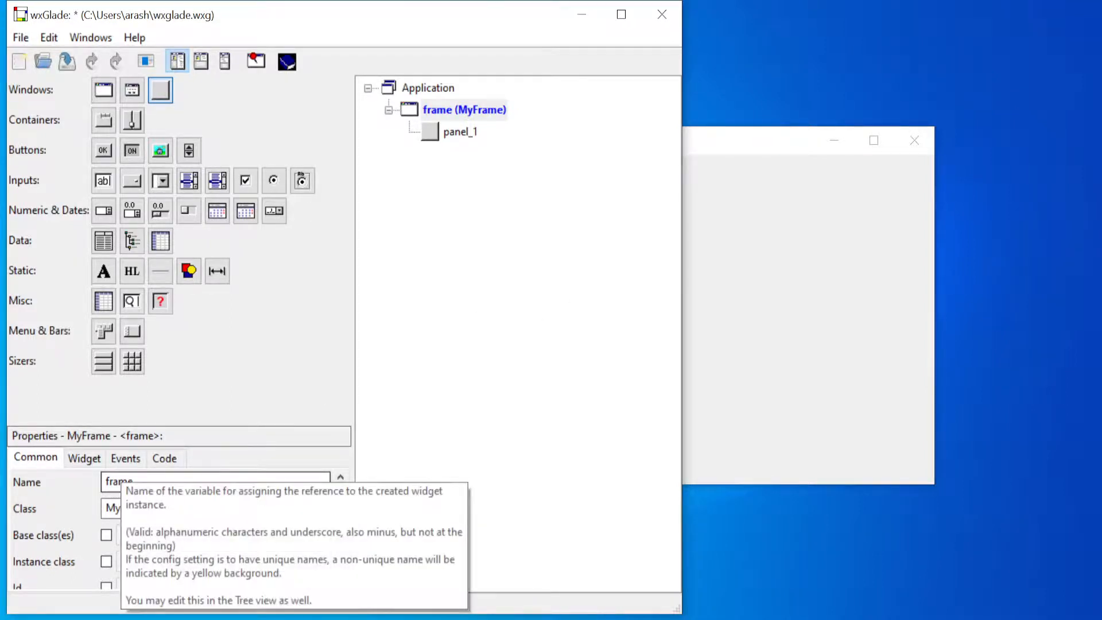
{"action": "left_click", "coordinate": [84, 458]}
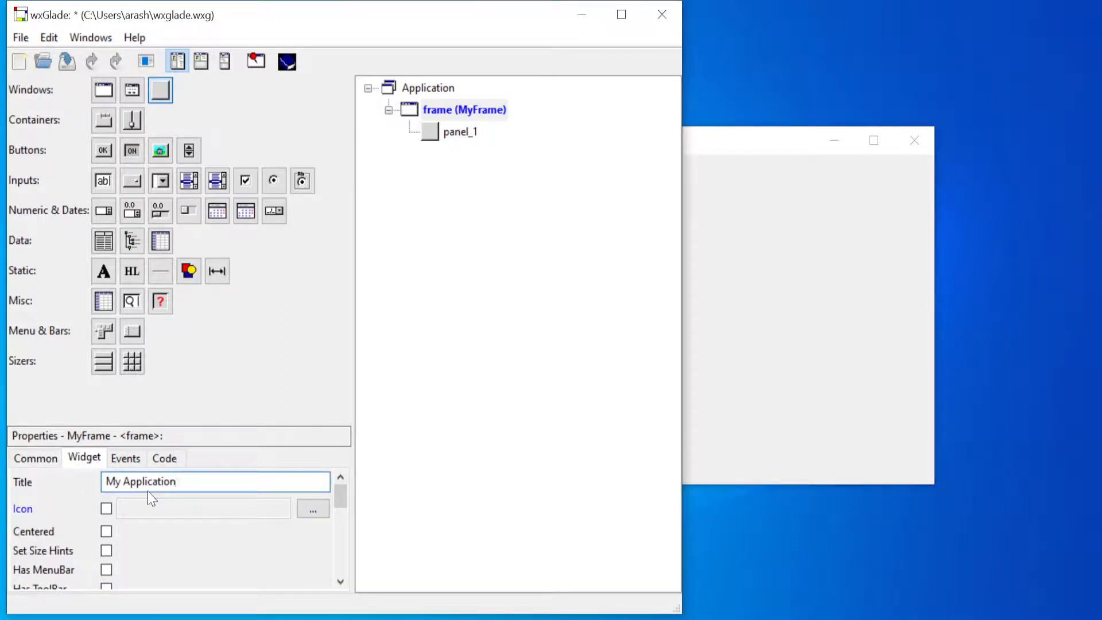
{"action": "left_click", "coordinate": [106, 532]}
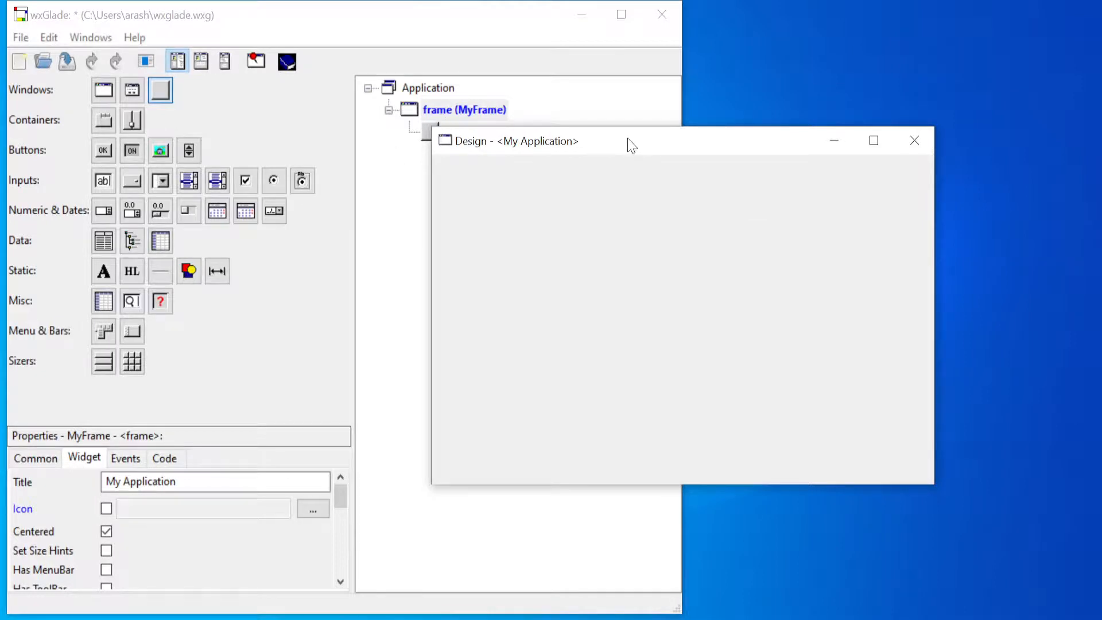
- Close the frame's design window, show it again with Show/Hide Design, close it once more, and select the frame in the tree
{"action": "left_click", "coordinate": [914, 141]}
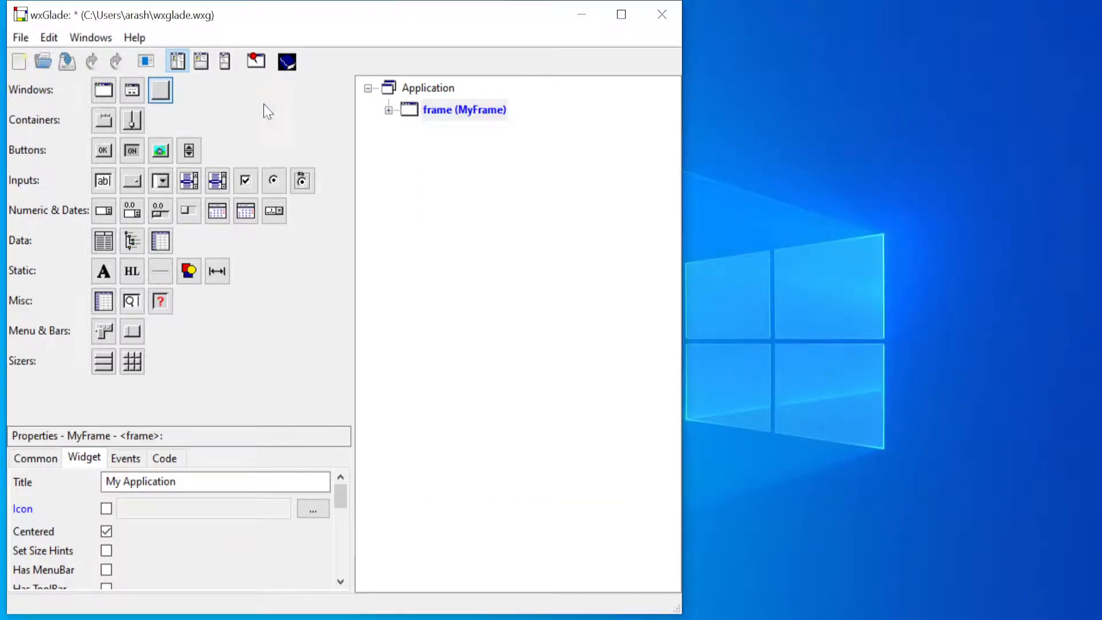
{"action": "left_click", "coordinate": [89, 39]}
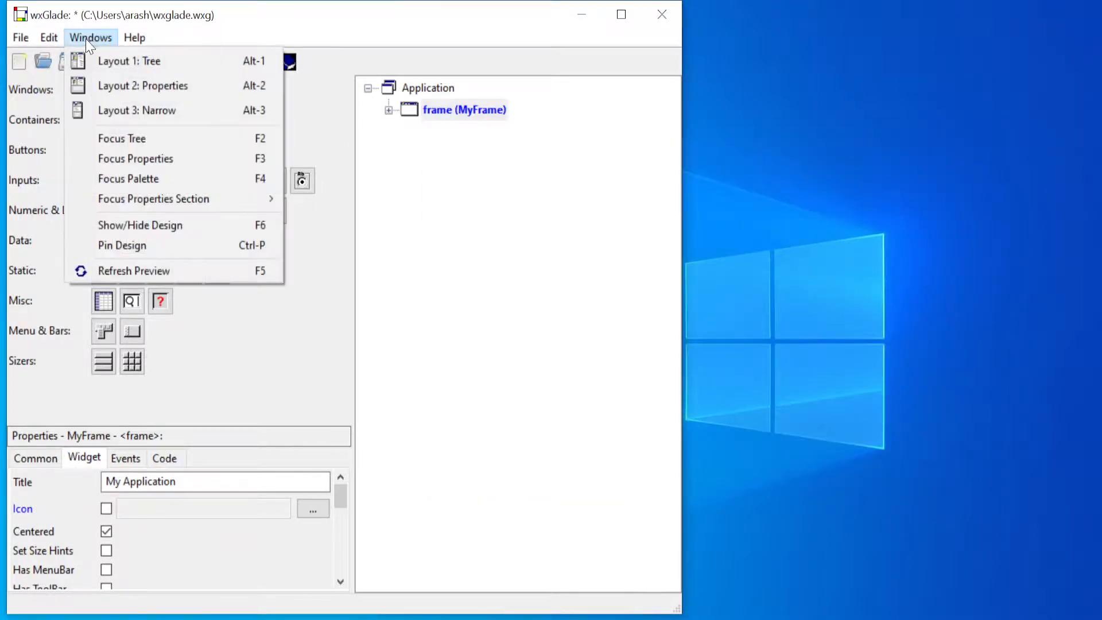
{"action": "left_click", "coordinate": [132, 227]}
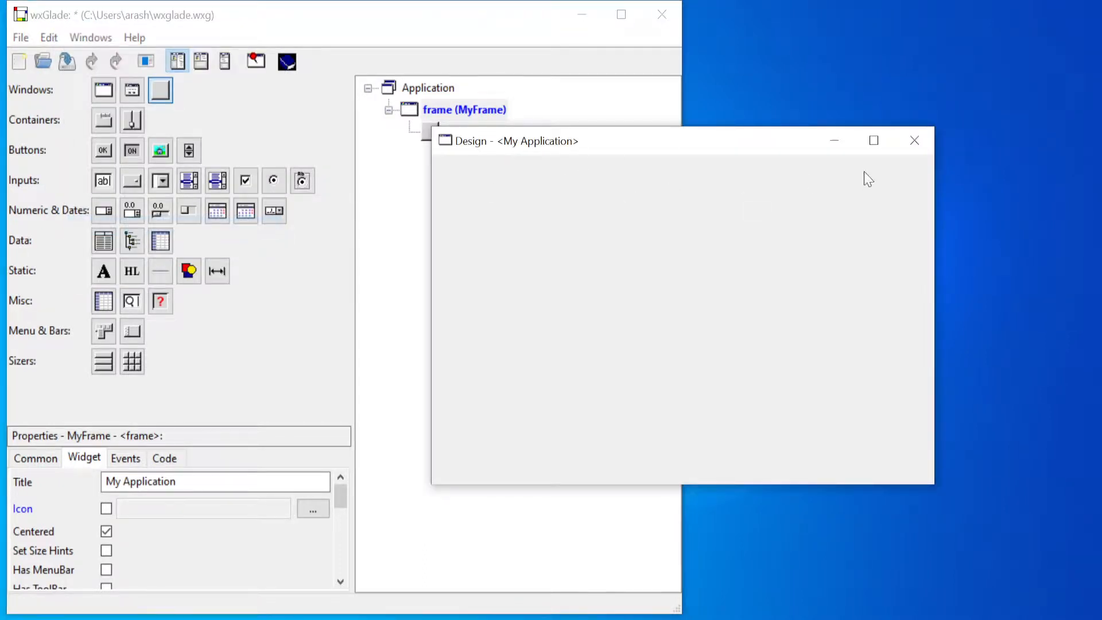
{"action": "left_click", "coordinate": [915, 141]}
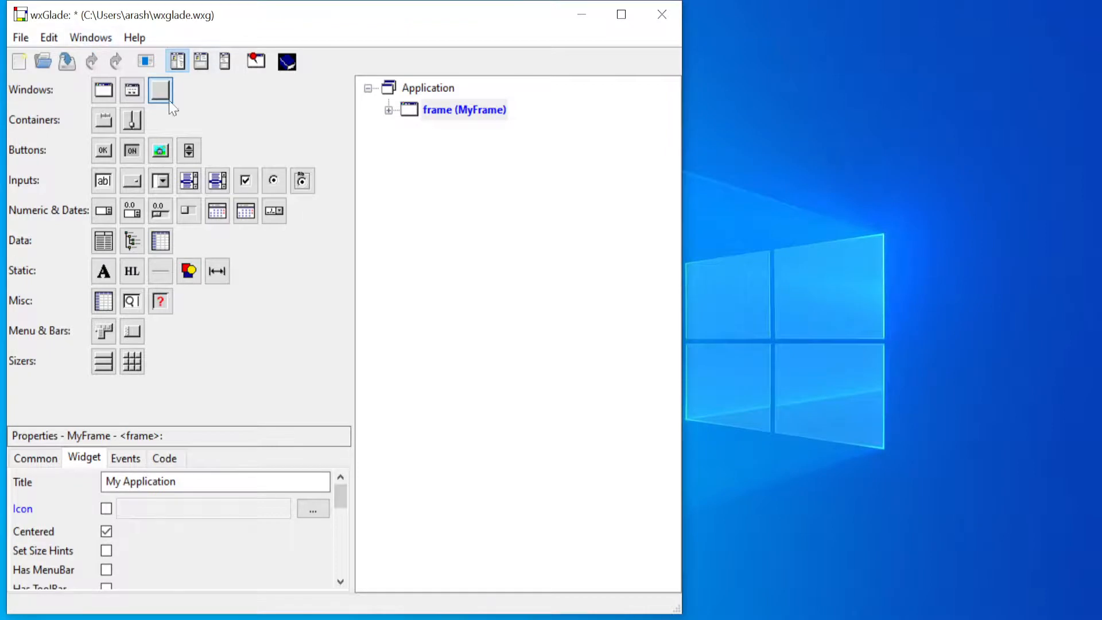
{"action": "left_click", "coordinate": [411, 110]}
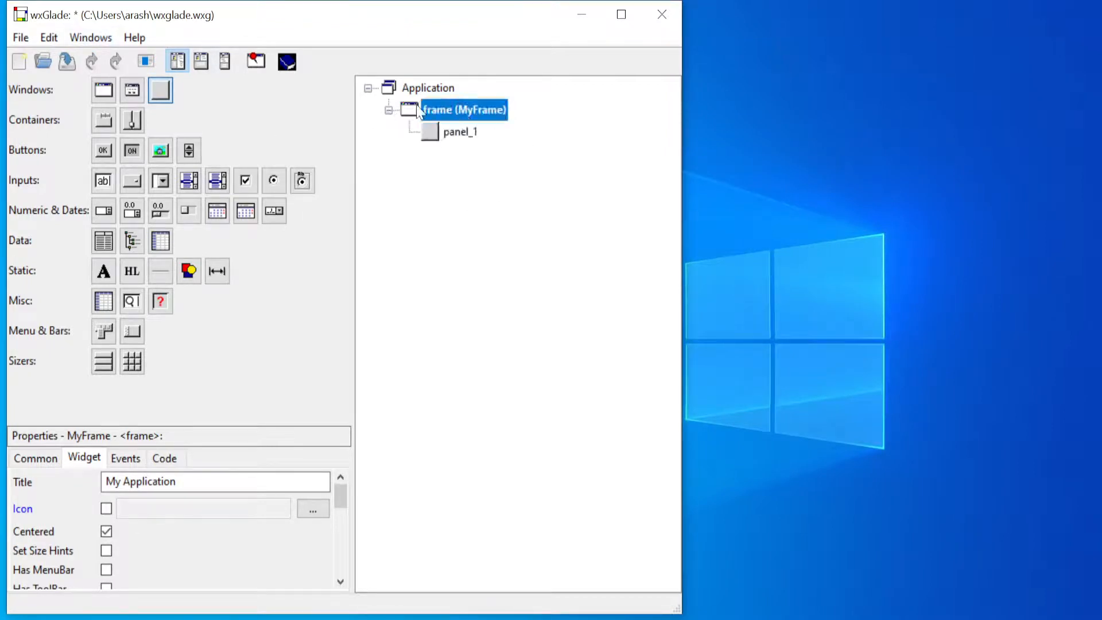
- Save the project, then preview the My Application frame and close the preview
{"action": "left_click", "coordinate": [66, 64]}
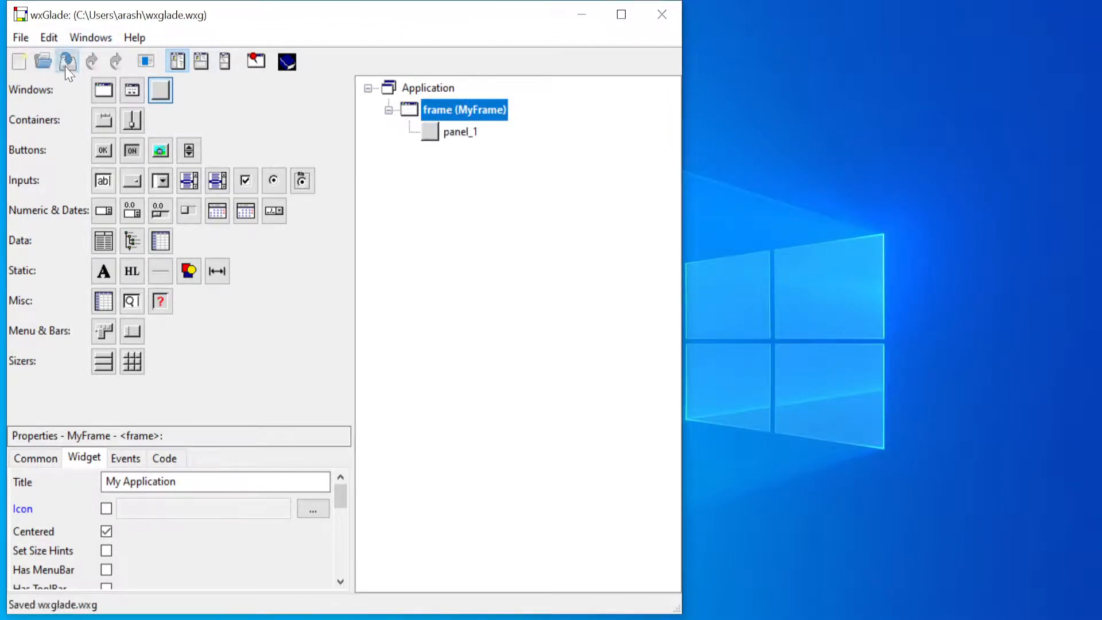
{"action": "left_click", "coordinate": [89, 40]}
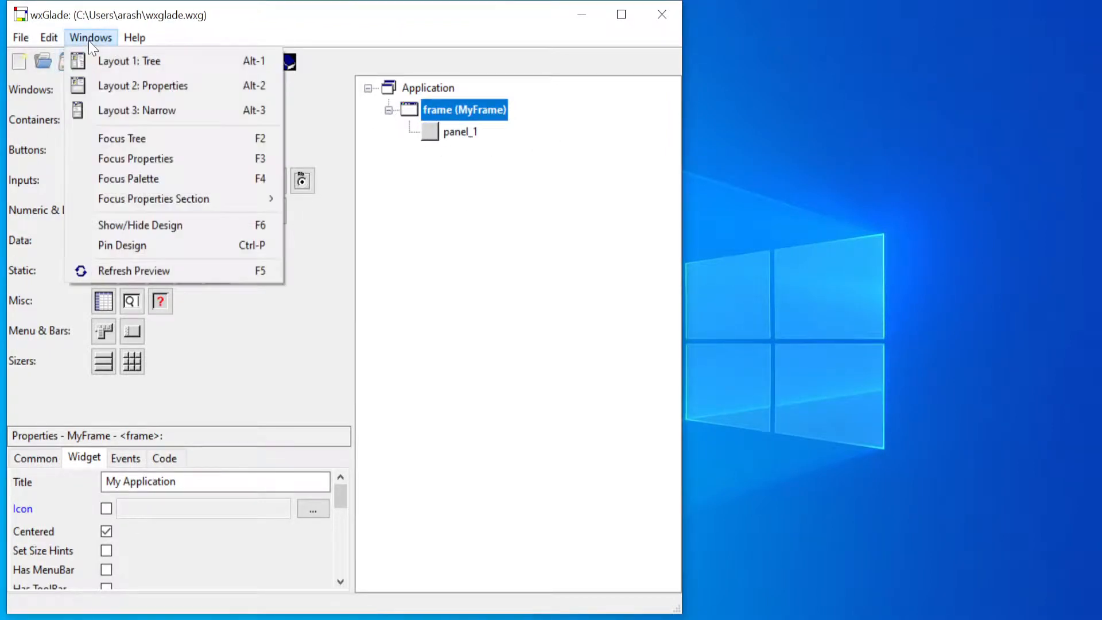
{"action": "left_click", "coordinate": [178, 272]}
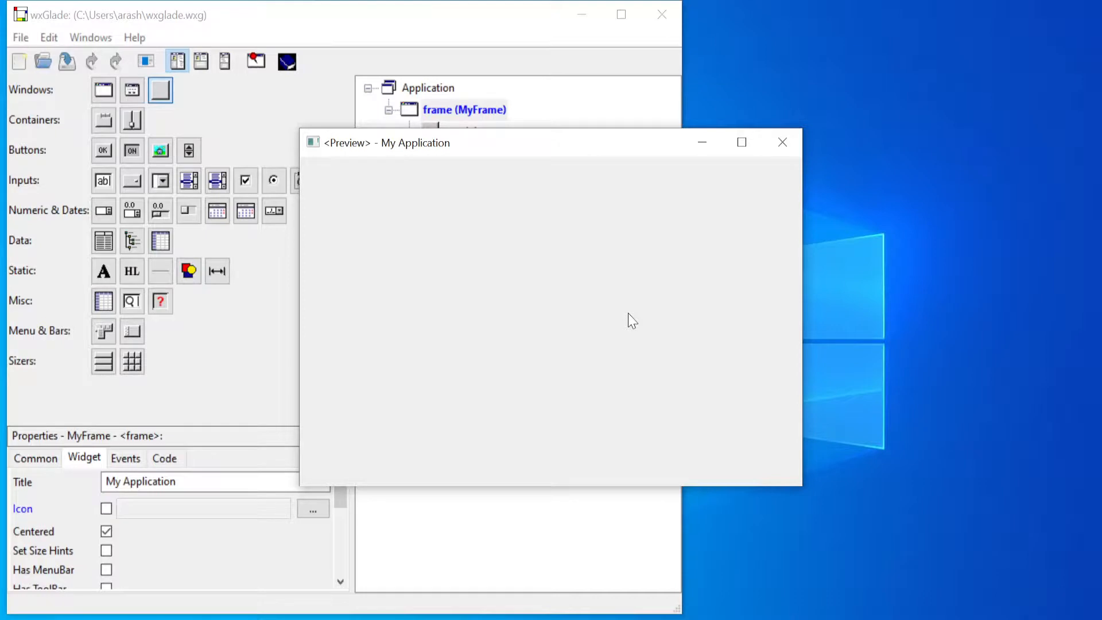
{"action": "left_click", "coordinate": [783, 142]}
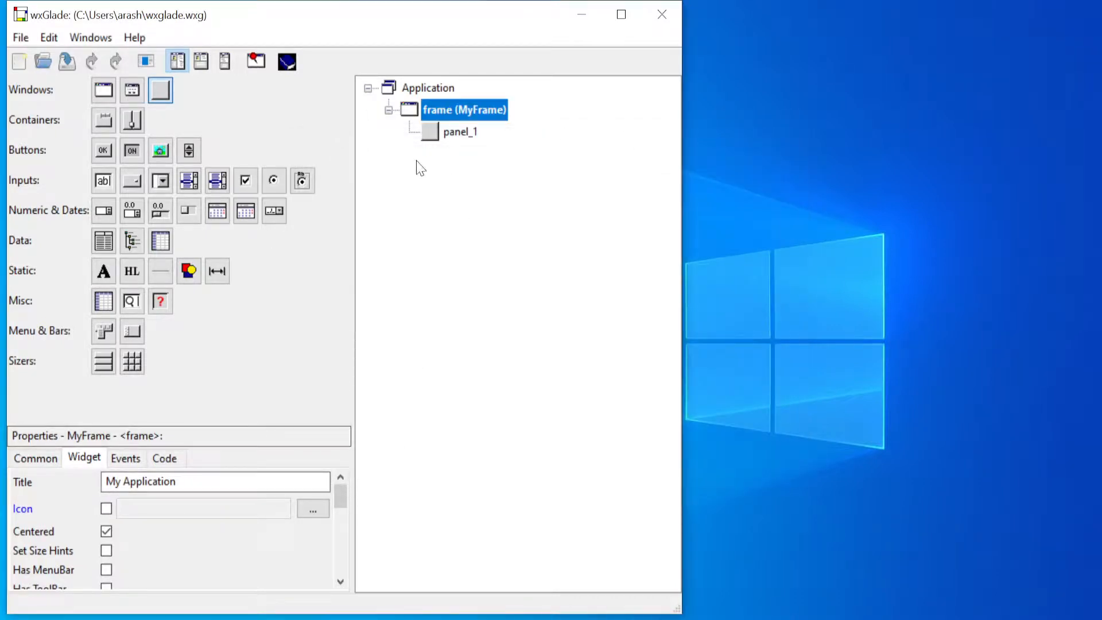
- Inspect the Application and frame entries by selecting each in the widget tree
{"action": "left_click", "coordinate": [424, 89]}
{"action": "left_click", "coordinate": [462, 110]}
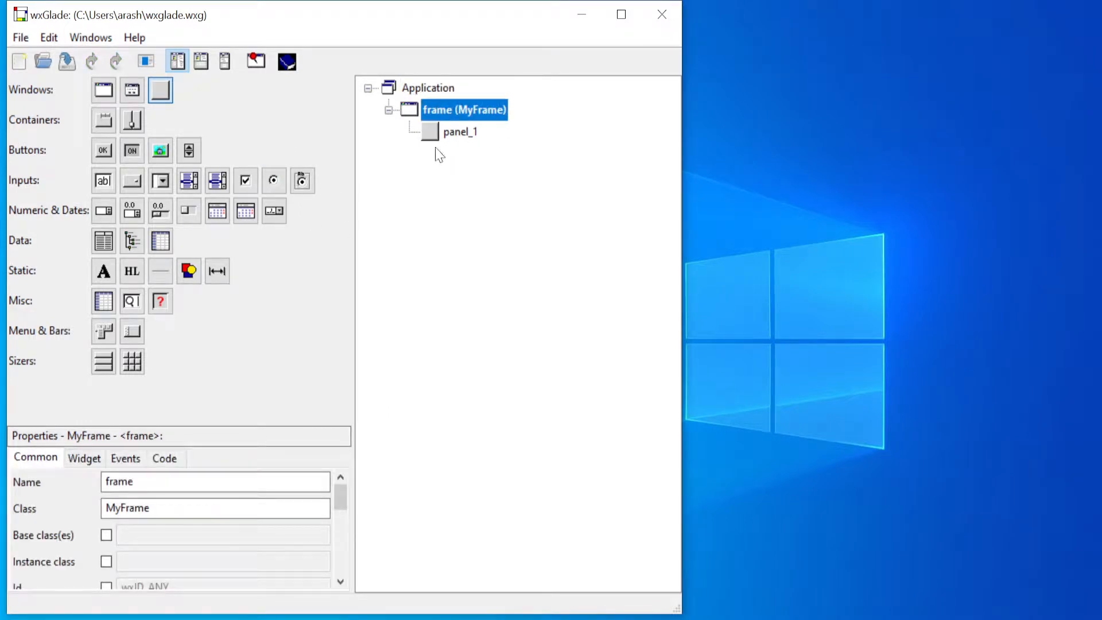
- Generate the Python code for the project and dismiss the completion message
{"action": "left_click", "coordinate": [145, 62]}
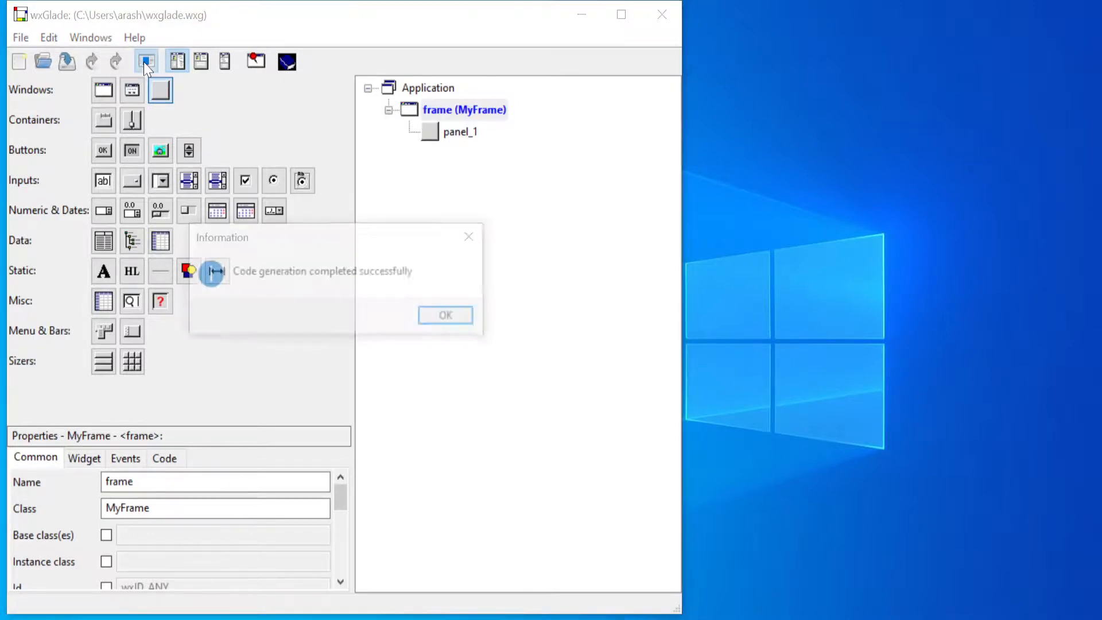
{"action": "left_click", "coordinate": [437, 319]}
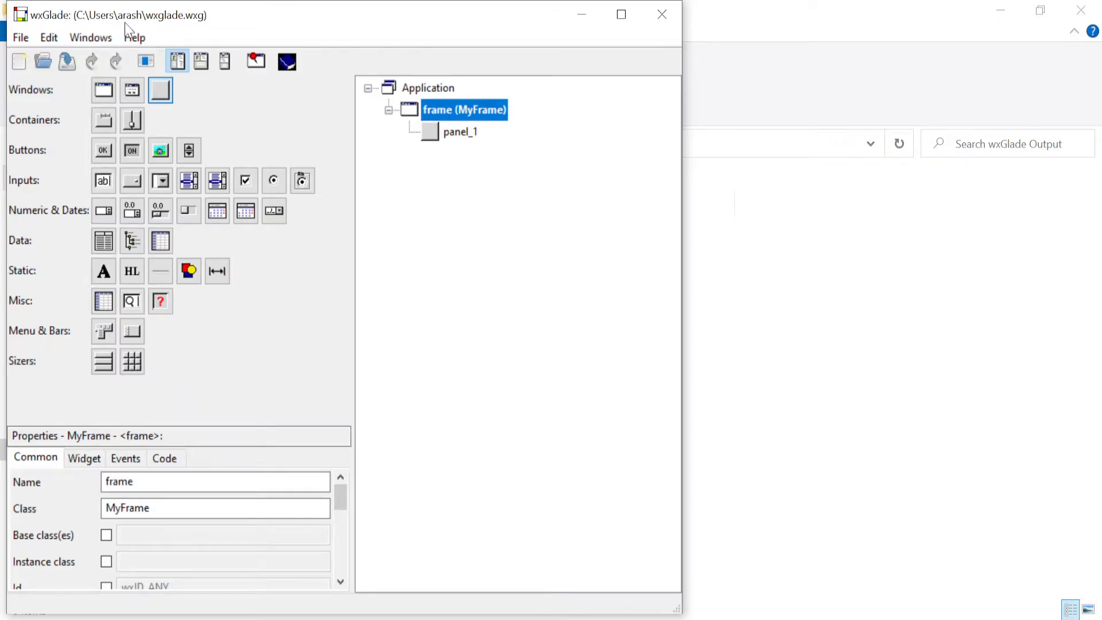
- Save the project as wxglade.wxg in C:\wxPython Tutorial\wxGlade Output, using the folder path copied from File Explorer
{"action": "left_click", "coordinate": [18, 38]}
{"action": "left_click", "coordinate": [55, 142]}
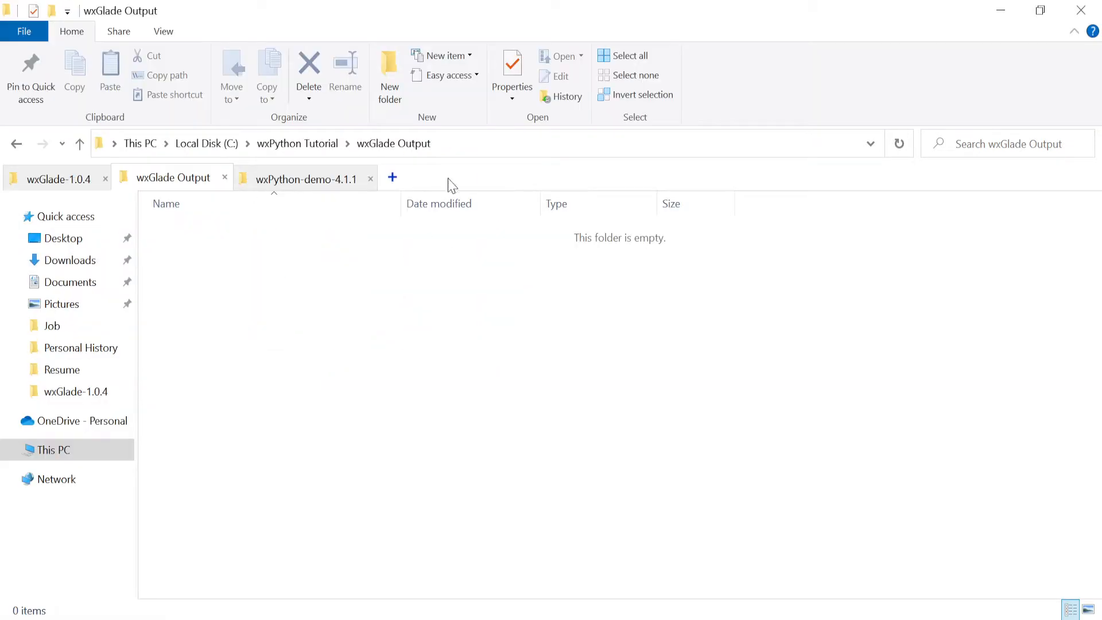
{"action": "left_click", "coordinate": [456, 145]}
{"action": "key", "text": "ctrl+c"}
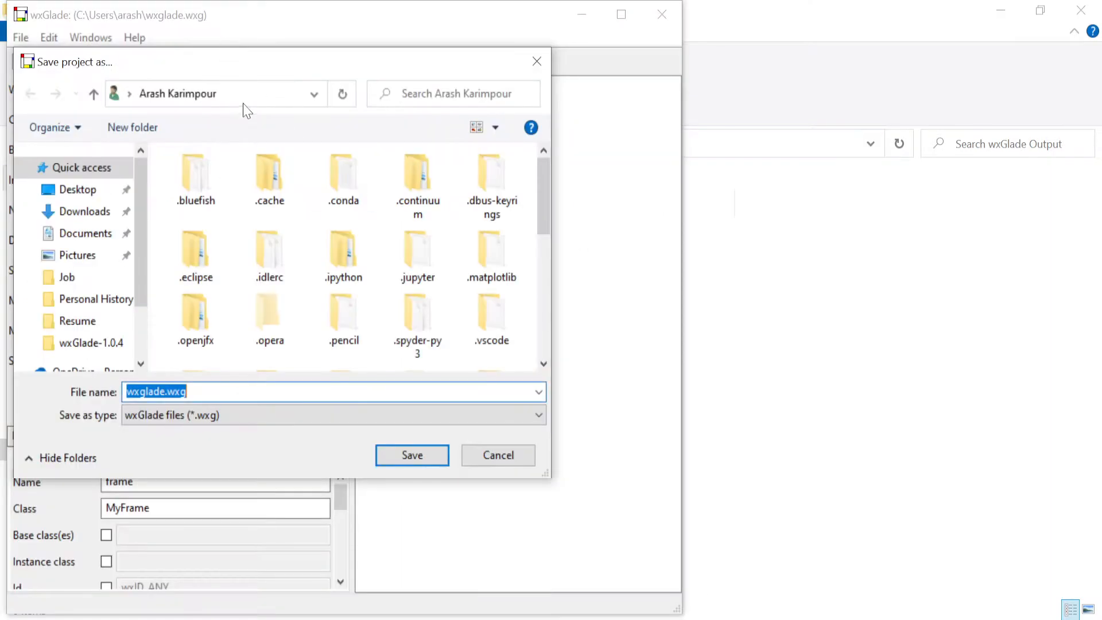
{"action": "left_click", "coordinate": [218, 95]}
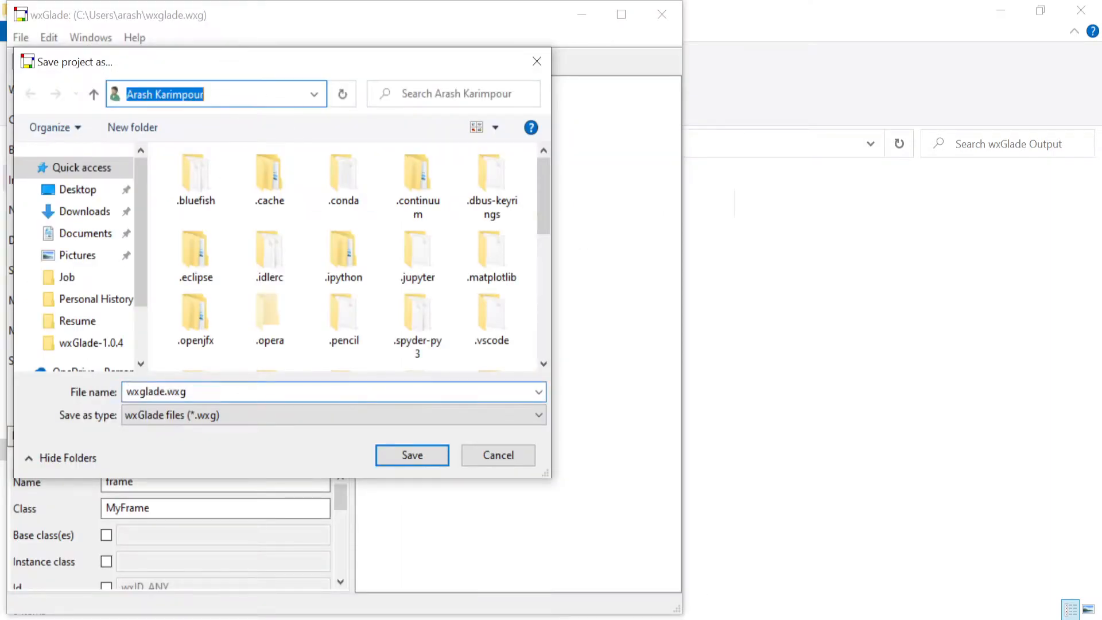
{"action": "key", "text": "ctrl+v"}
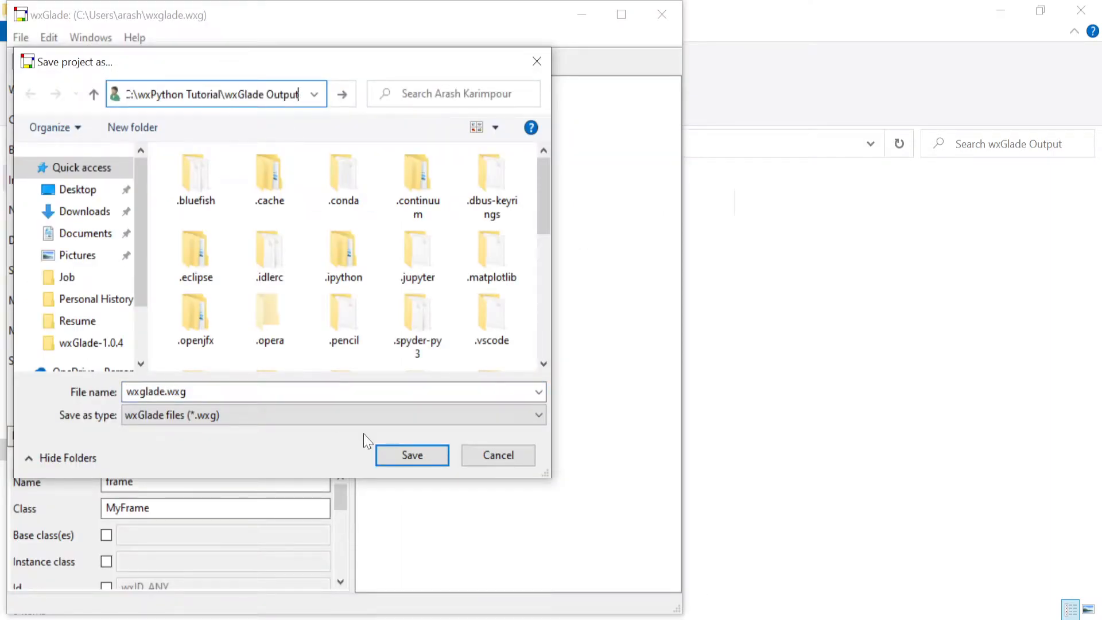
{"action": "key", "text": "Return"}
{"action": "left_click", "coordinate": [412, 455]}
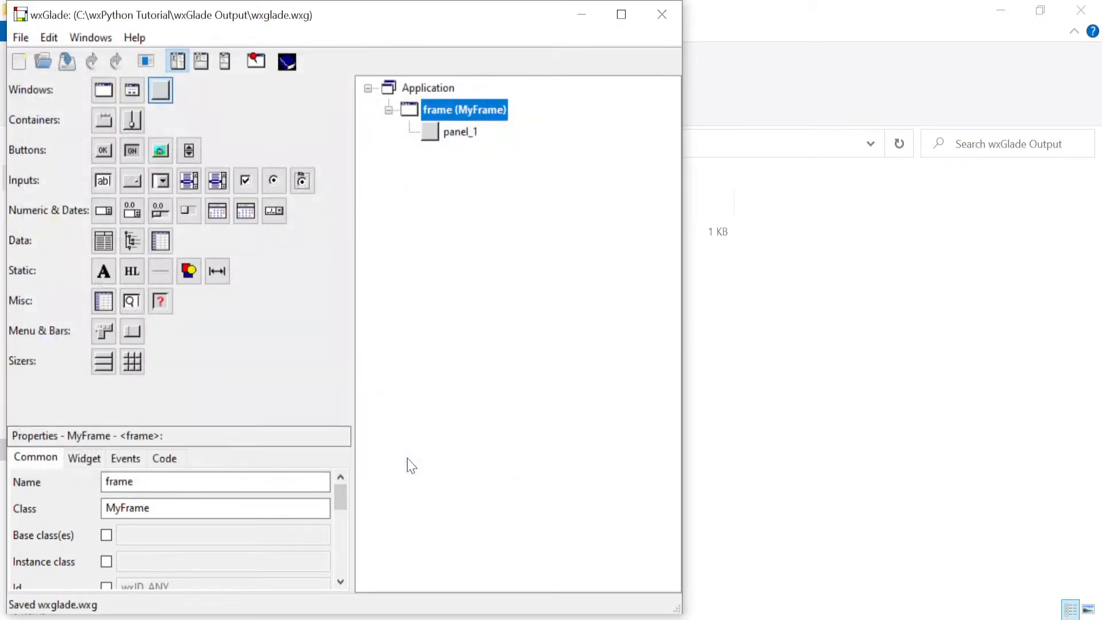
- Check the wxGlade Output folder in File Explorer, then return to wxGlade and generate the project's code
{"action": "left_click", "coordinate": [855, 379]}
{"action": "key", "text": "alt+Tab"}
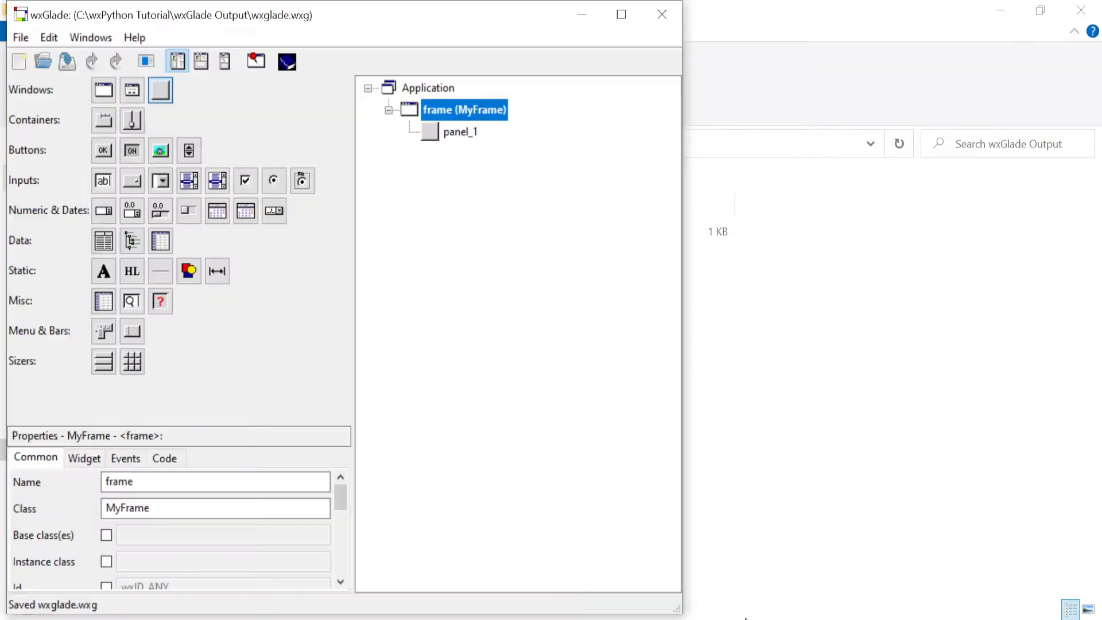
{"action": "left_click", "coordinate": [140, 61]}
{"action": "left_click", "coordinate": [447, 316]}
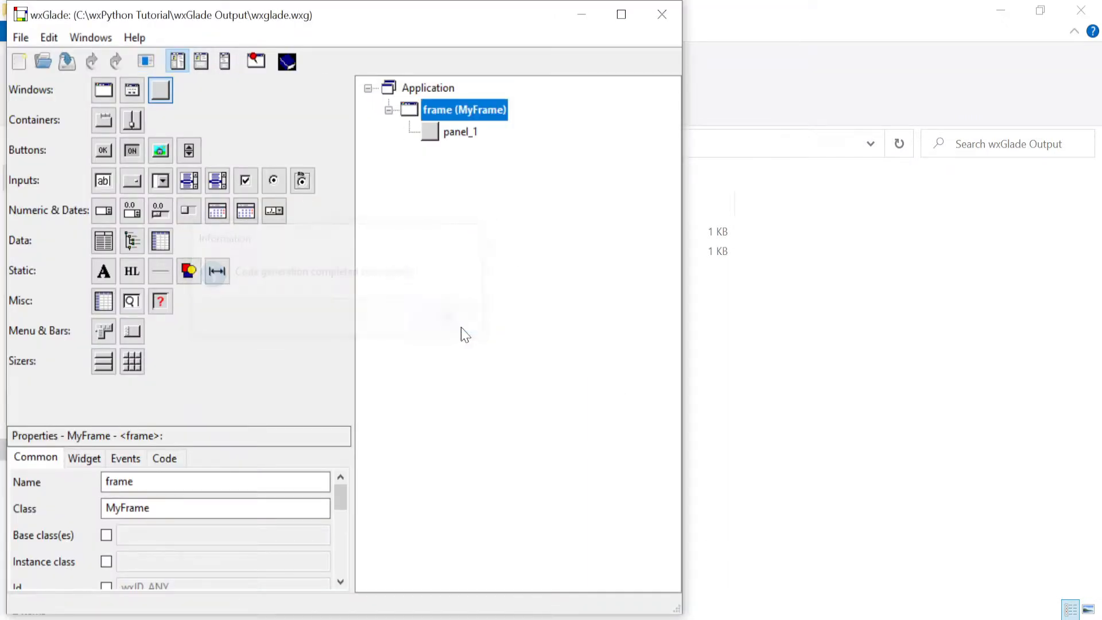
- Switch to the wxGlade Output folder in File Explorer and open wxglade_out.py in Visual Studio Code
{"action": "left_click", "coordinate": [762, 374]}
{"action": "left_click", "coordinate": [214, 256]}
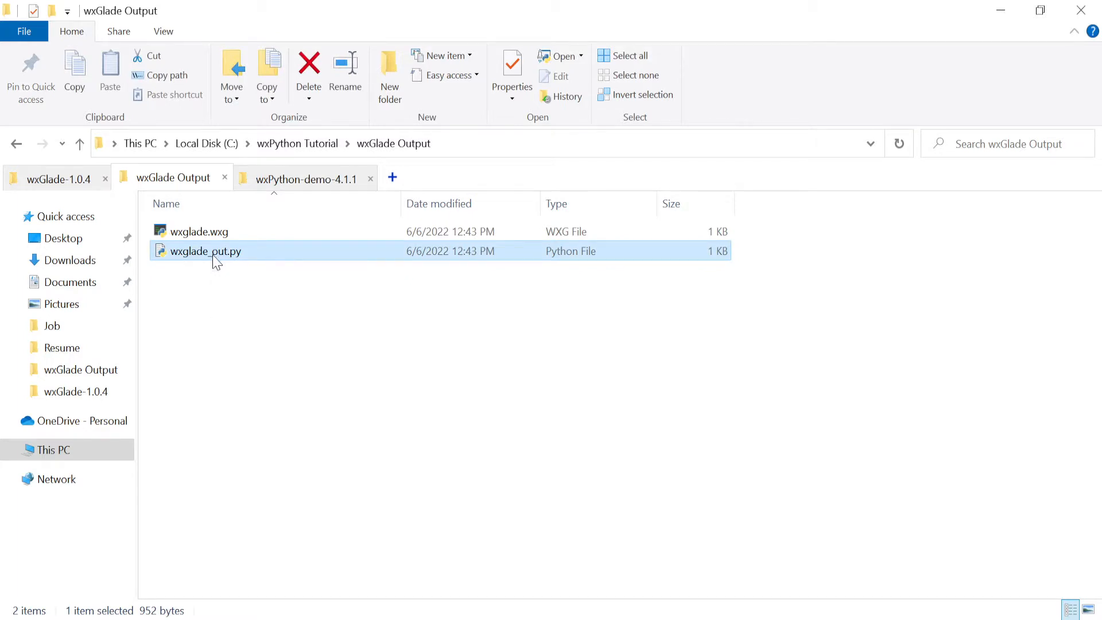
{"action": "right_click", "coordinate": [212, 251]}
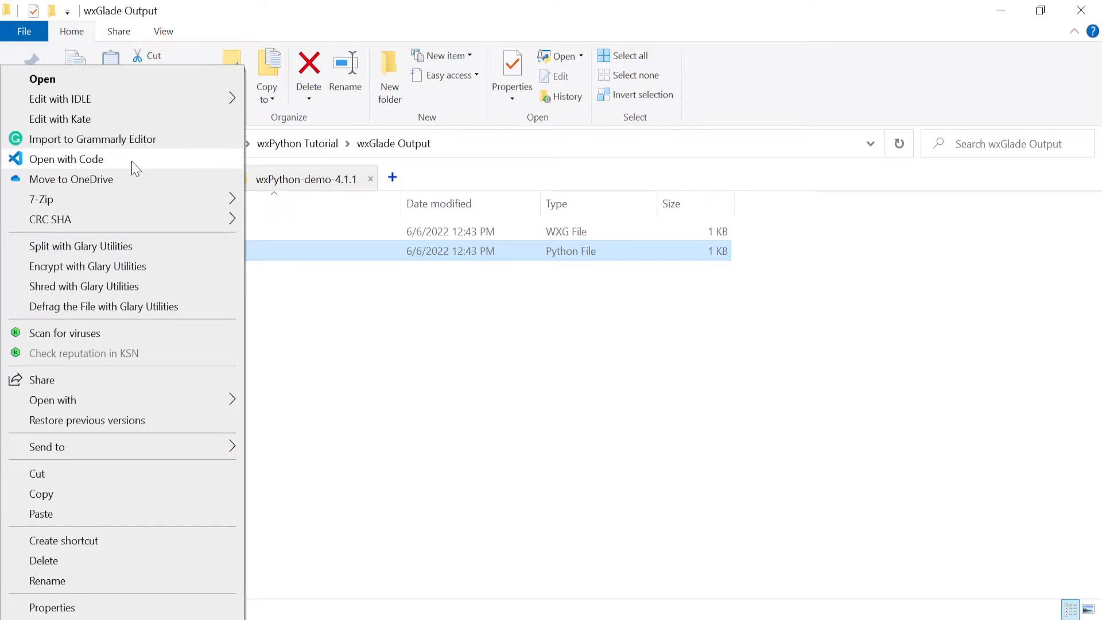
{"action": "left_click", "coordinate": [132, 163]}
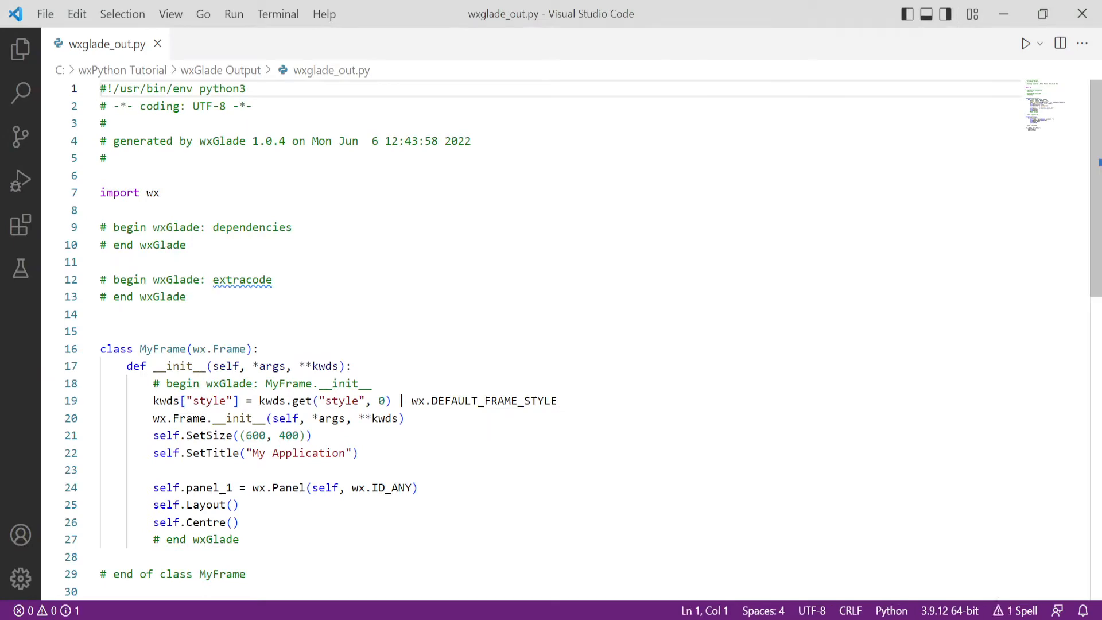
- Examine the generated code, highlighting the MyFrame class, the MyApp class and the Panel call
{"action": "scroll", "coordinate": [566, 339], "scroll_direction": "down", "scroll_amount": 8}
{"action": "scroll", "coordinate": [566, 339], "scroll_direction": "up", "scroll_amount": 8}
{"action": "scroll", "coordinate": [565, 339], "scroll_direction": "down", "scroll_amount": 4}
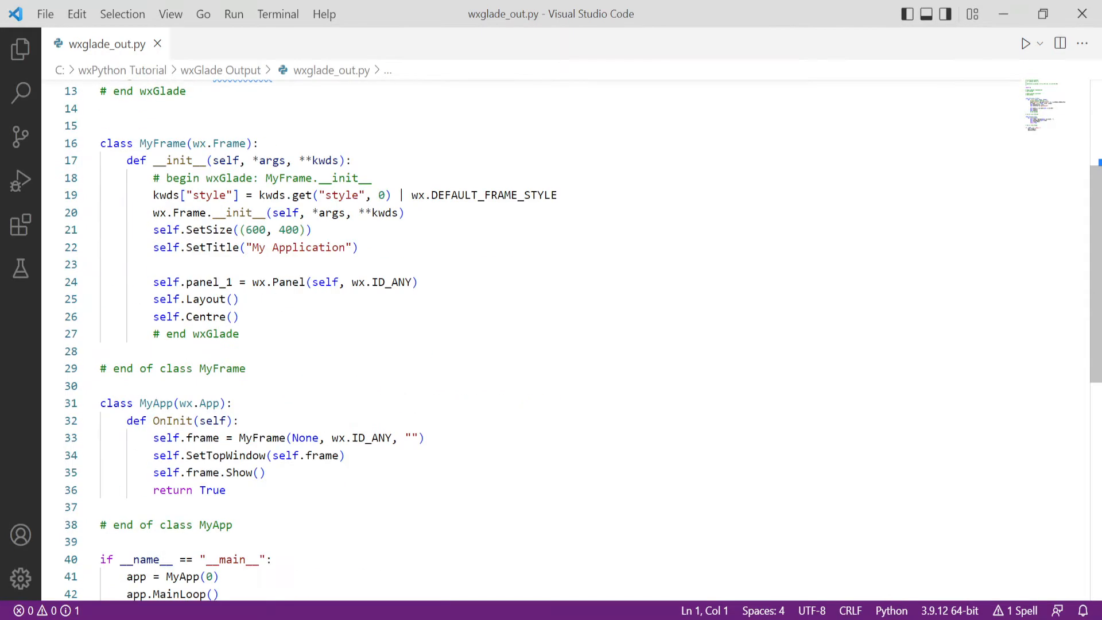
{"action": "double_click", "coordinate": [163, 144]}
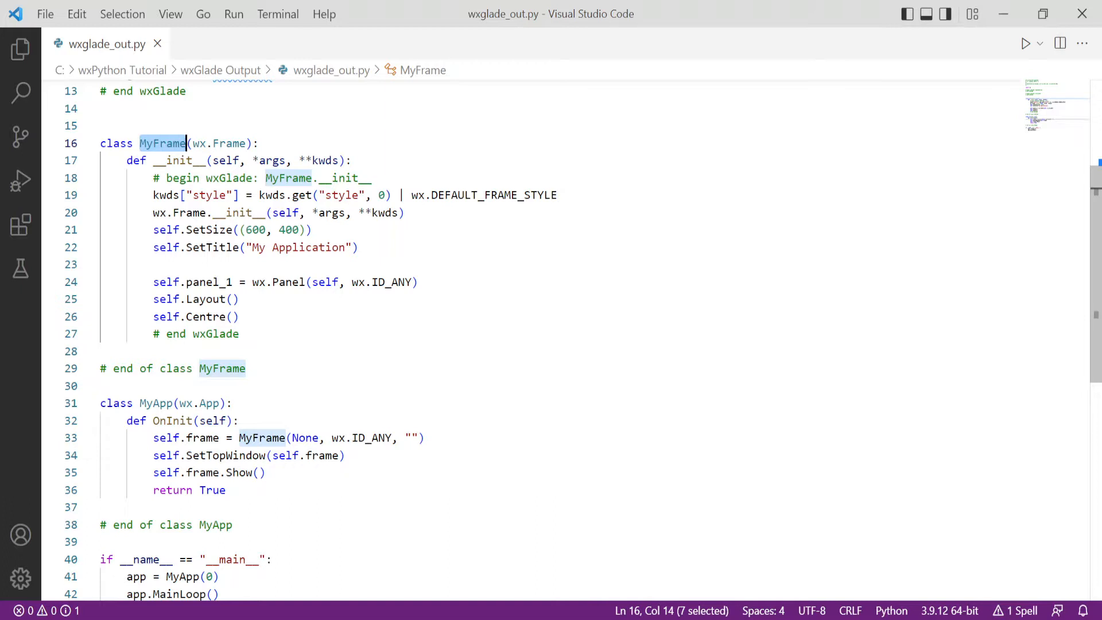
{"action": "double_click", "coordinate": [156, 403]}
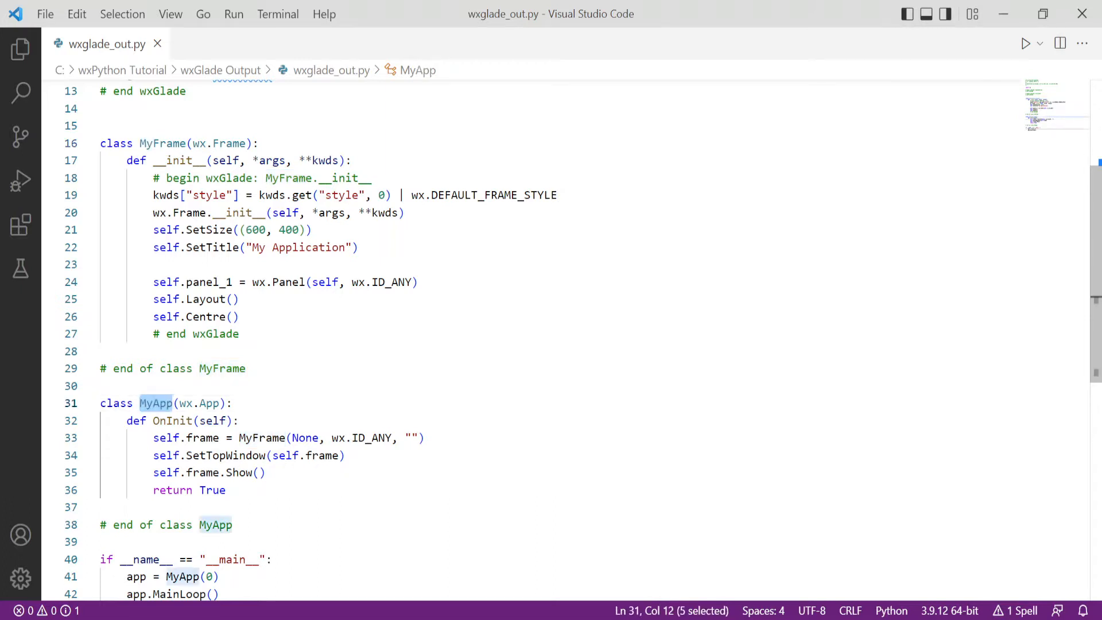
{"action": "double_click", "coordinate": [292, 282]}
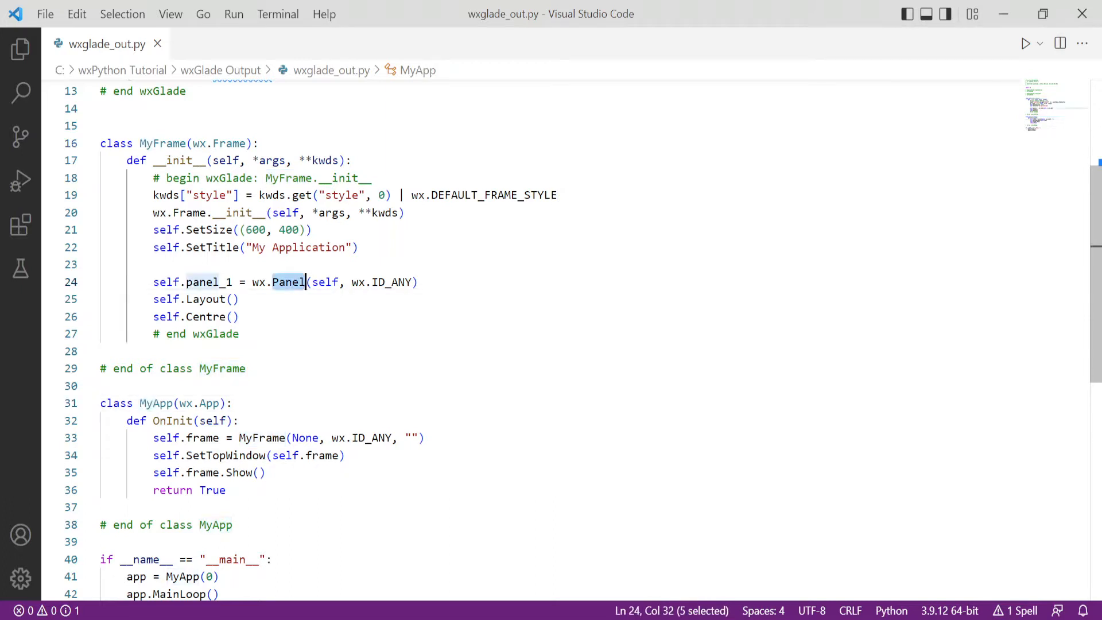
{"action": "left_click", "coordinate": [233, 403]}
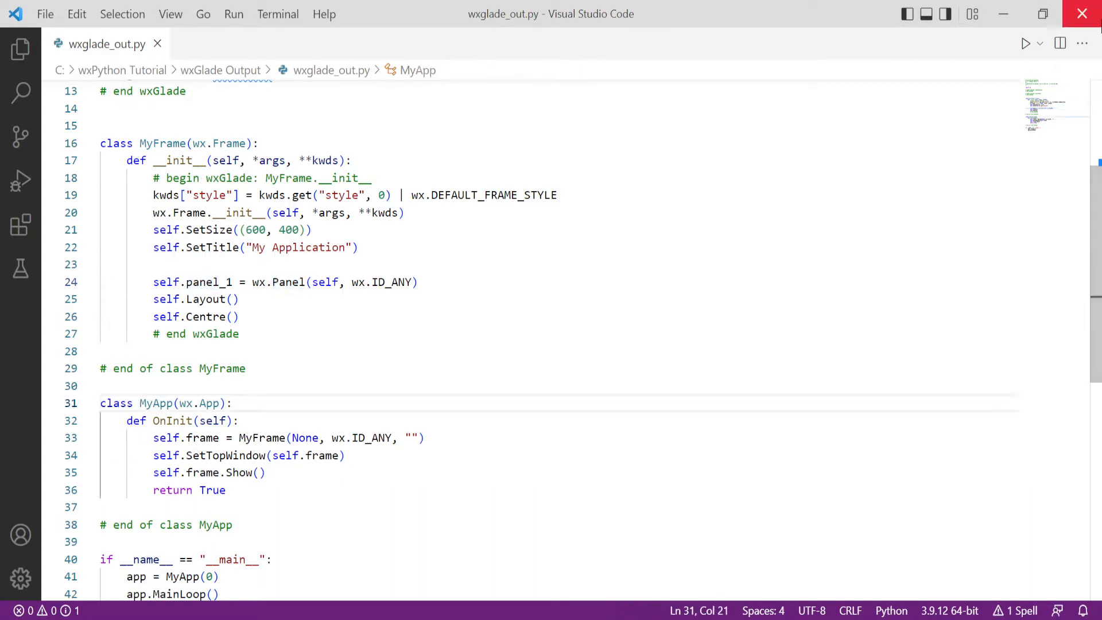
- Run wxglade_out.py, then close the My Application window and the terminal
{"action": "left_click", "coordinate": [1026, 46]}
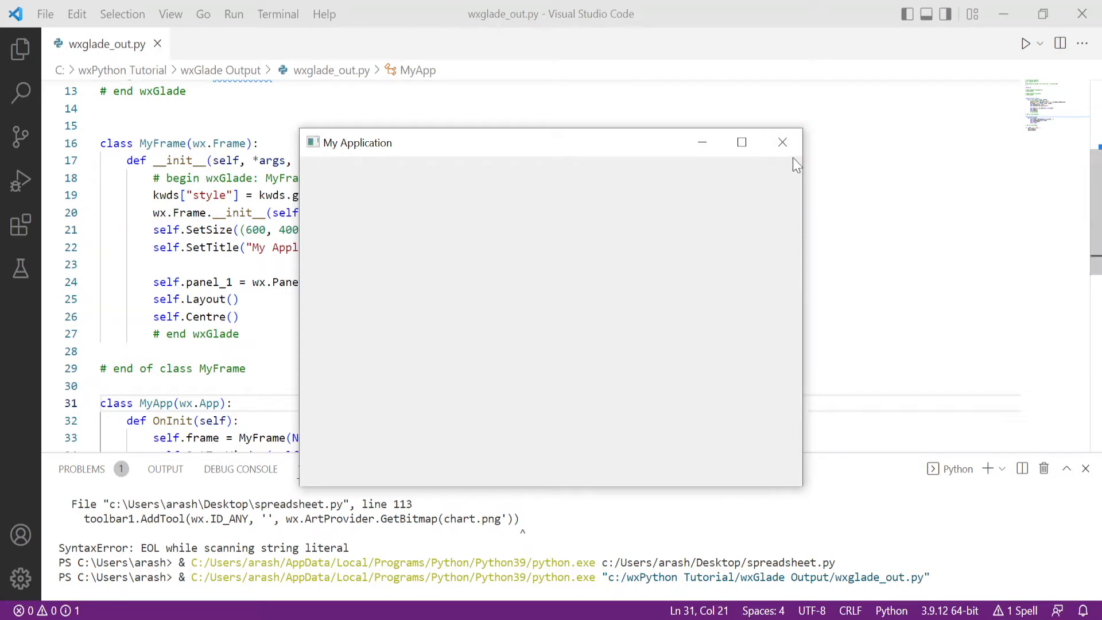
{"action": "left_click", "coordinate": [782, 143]}
{"action": "left_click", "coordinate": [1085, 469]}
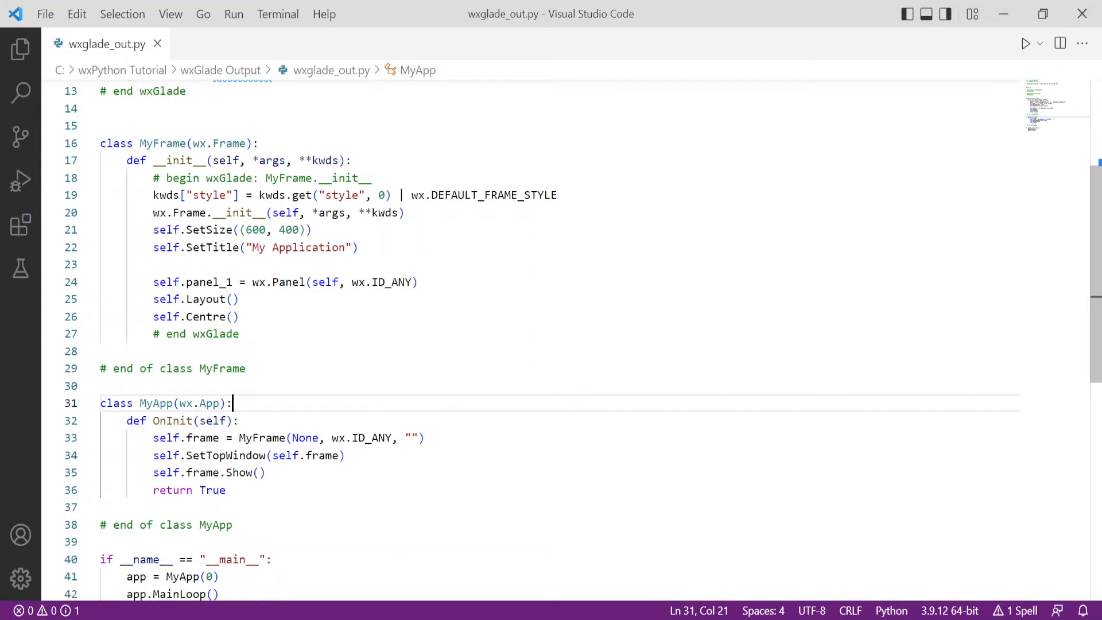
- Switch back to wxGlade and show the design window of the My Application frame
{"action": "key", "text": "alt+Tab"}
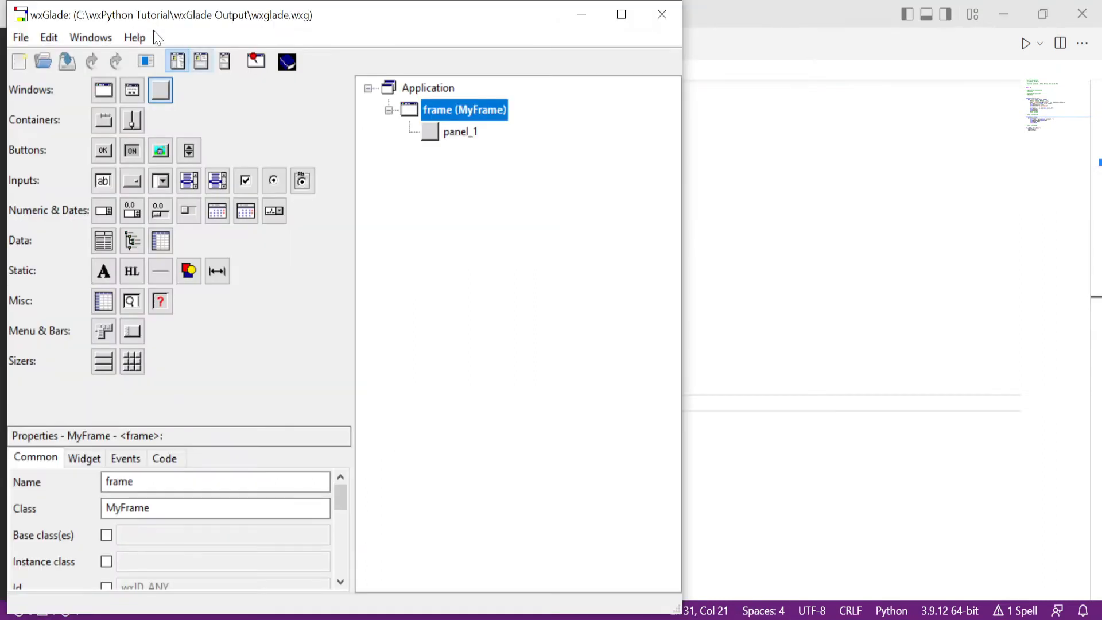
{"action": "left_click", "coordinate": [98, 40]}
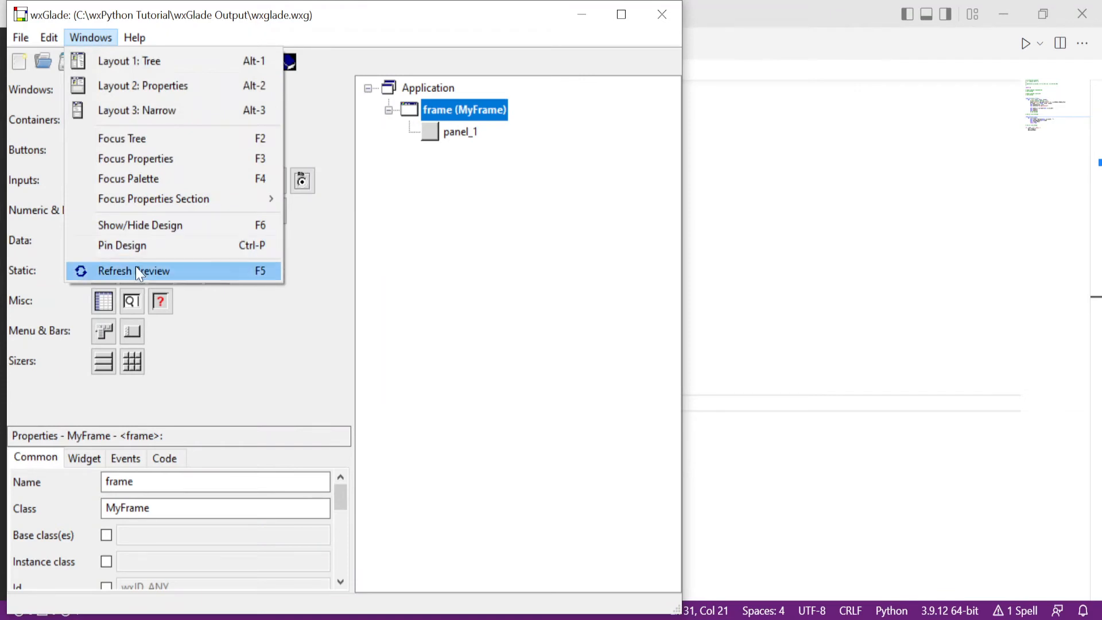
{"action": "left_click", "coordinate": [143, 229]}
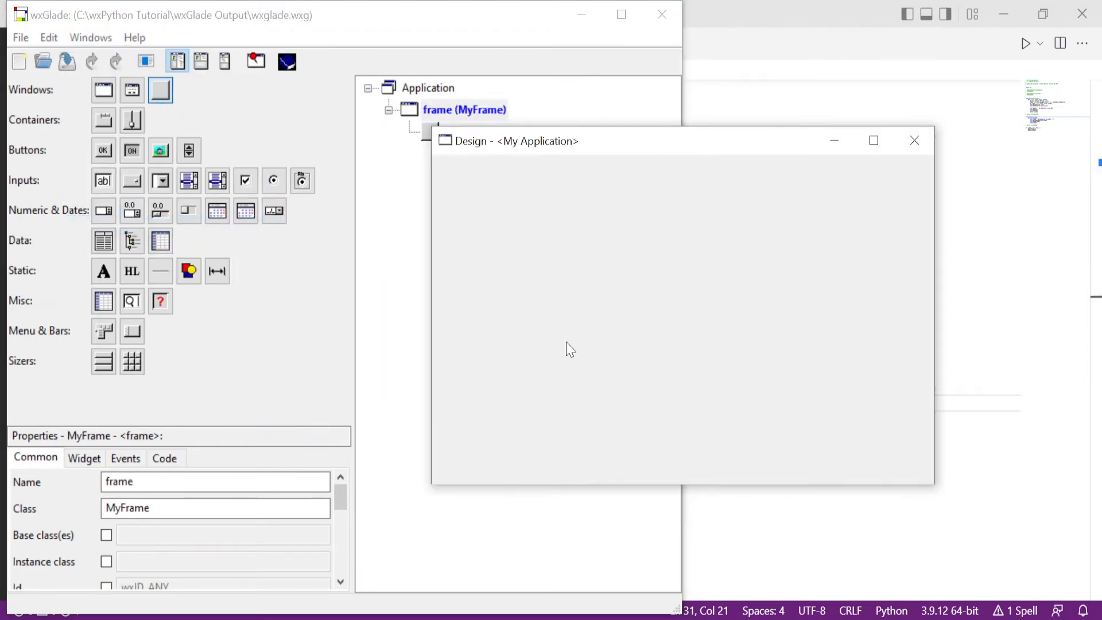